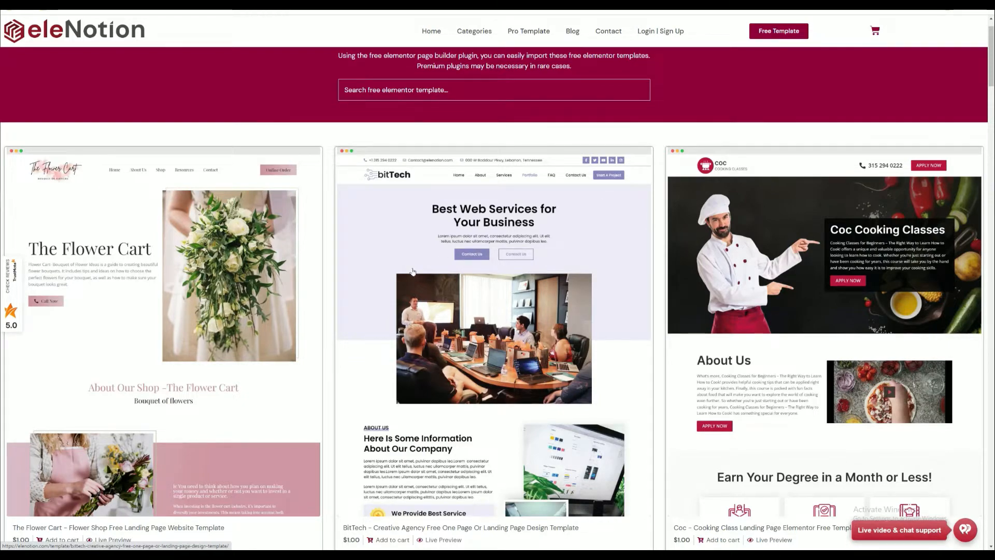
- Browse the free Elementor template catalogue and open the Elenotion Landscape template's page
{"action": "scroll", "coordinate": [672, 209], "scroll_direction": "down", "scroll_amount": 2}
{"action": "scroll", "coordinate": [706, 273], "scroll_direction": "down", "scroll_amount": 10}
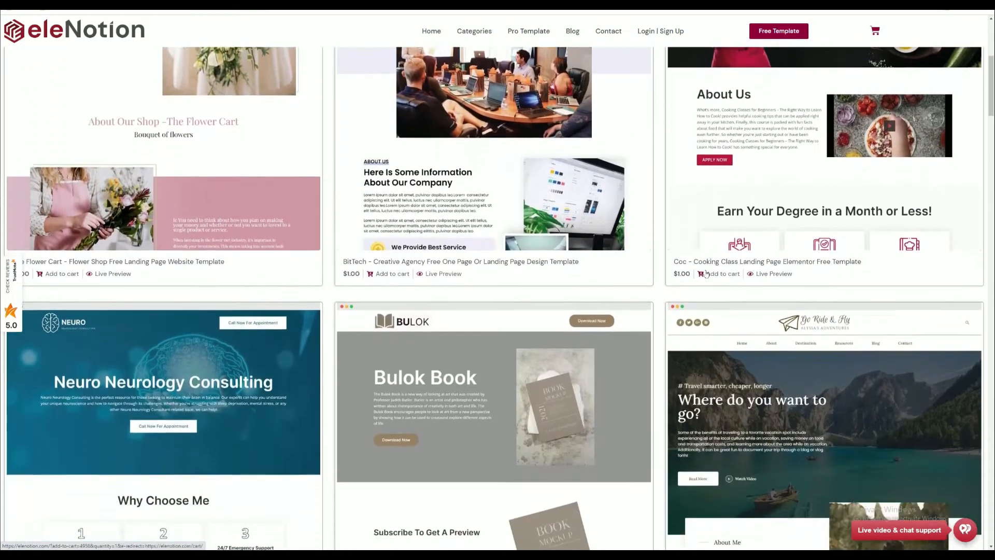
{"action": "scroll", "coordinate": [706, 274], "scroll_direction": "down", "scroll_amount": 20}
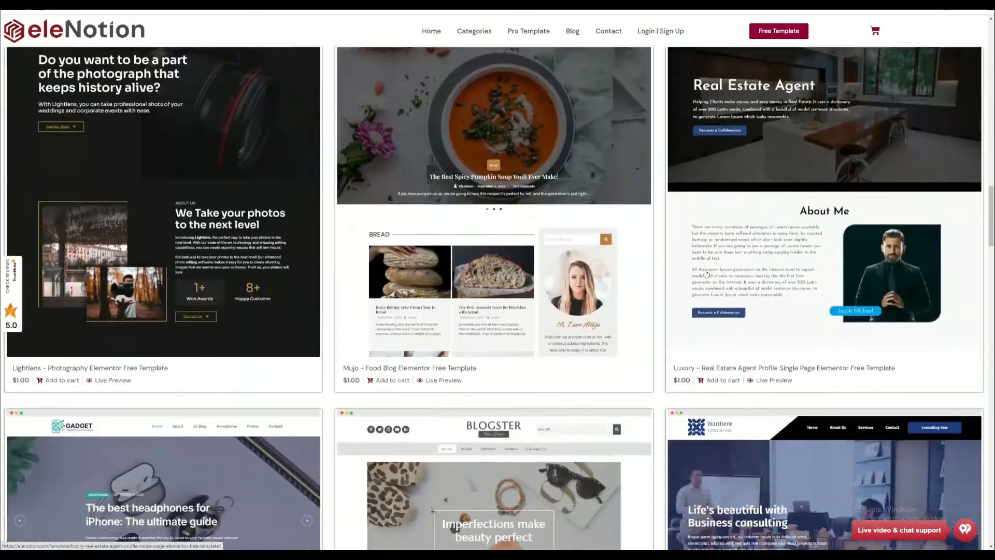
{"action": "scroll", "coordinate": [706, 274], "scroll_direction": "down", "scroll_amount": 15}
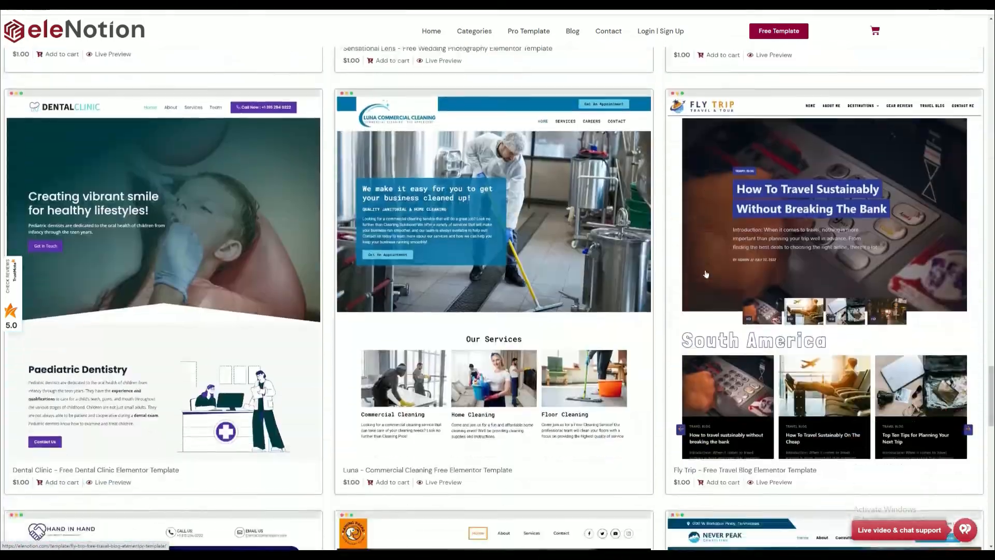
{"action": "scroll", "coordinate": [706, 274], "scroll_direction": "down", "scroll_amount": 12}
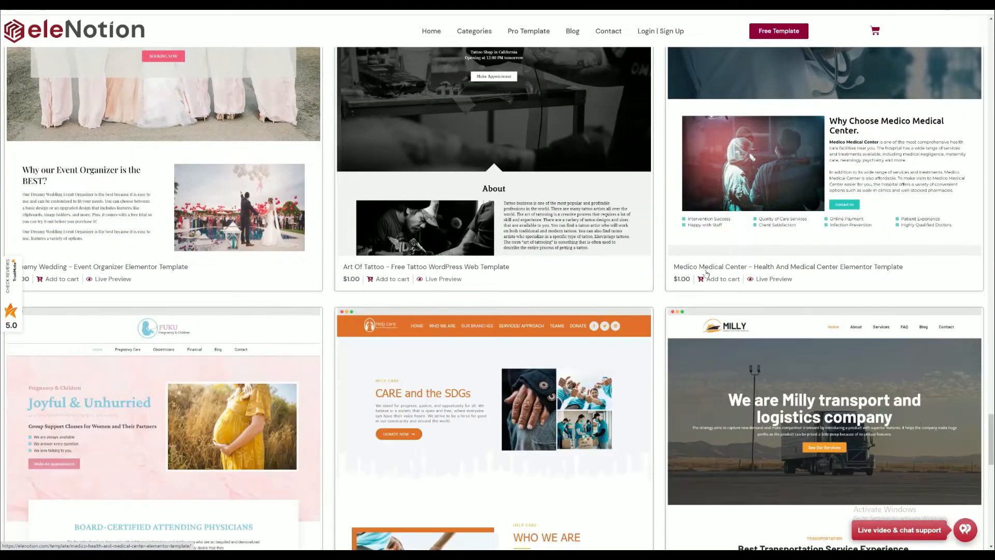
{"action": "scroll", "coordinate": [706, 274], "scroll_direction": "down", "scroll_amount": 12}
{"action": "scroll", "coordinate": [705, 273], "scroll_direction": "up", "scroll_amount": 4}
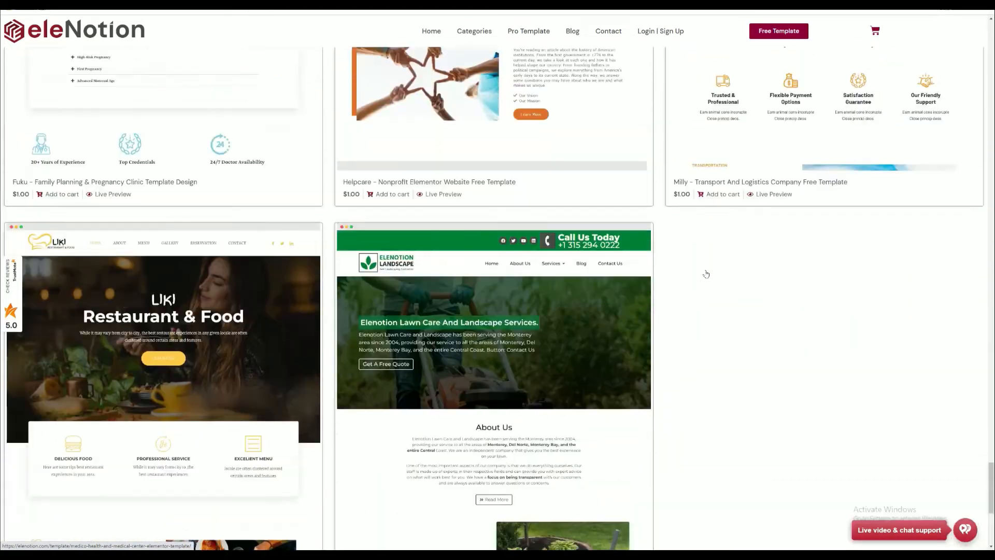
{"action": "scroll", "coordinate": [560, 272], "scroll_direction": "down", "scroll_amount": 2}
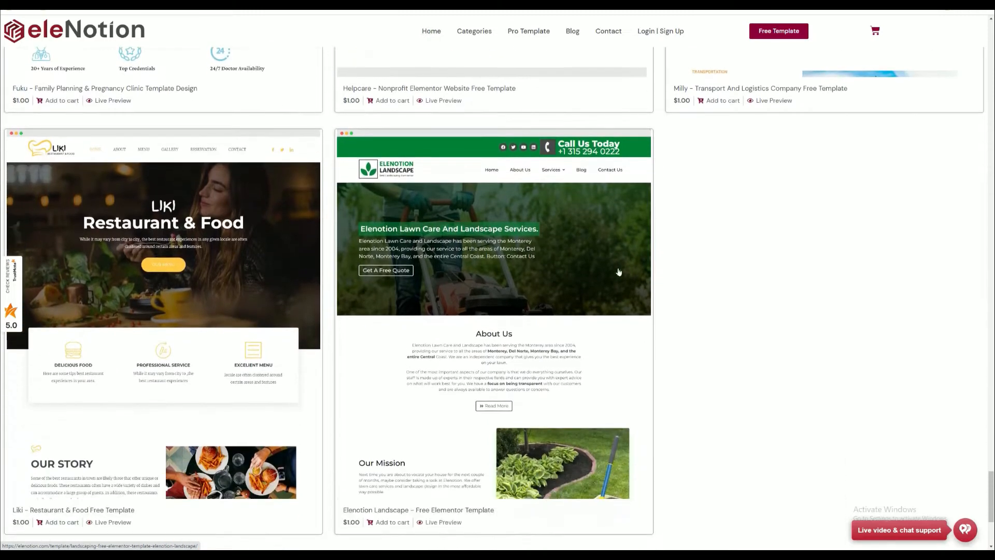
{"action": "scroll", "coordinate": [573, 248], "scroll_direction": "down", "scroll_amount": 2}
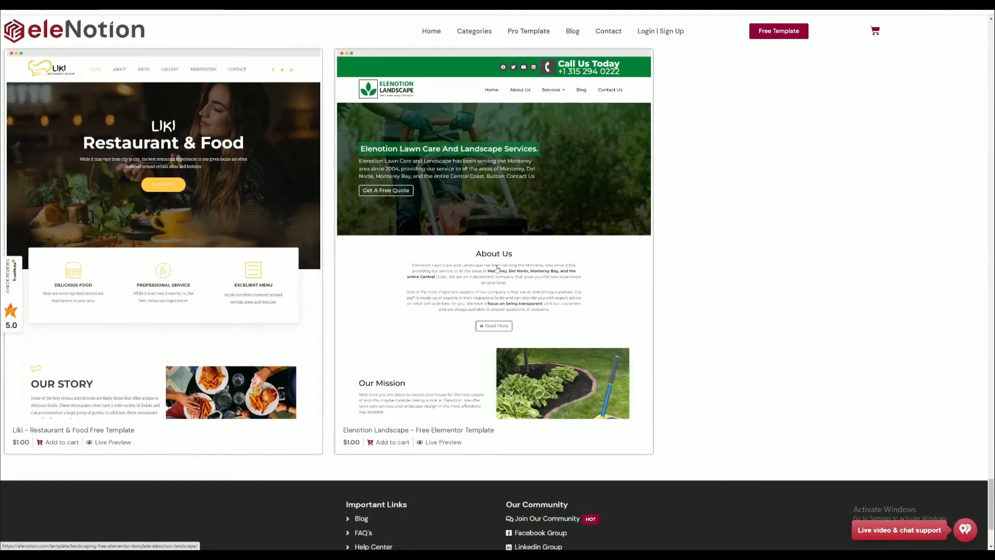
{"action": "left_click", "coordinate": [528, 243]}
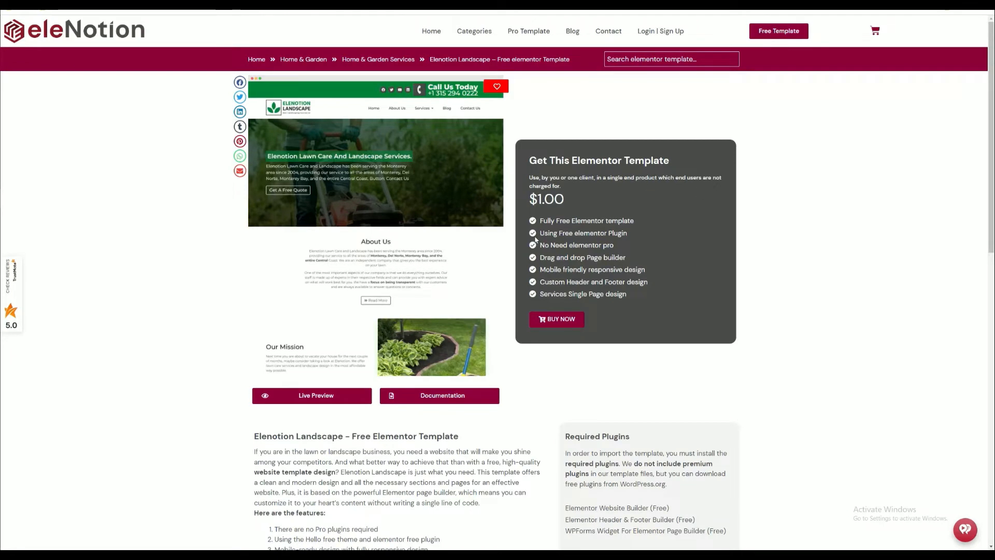
- Open the live preview of the Elenotion Landscape template and look through its page sections
{"action": "scroll", "coordinate": [535, 240], "scroll_direction": "down", "scroll_amount": 6}
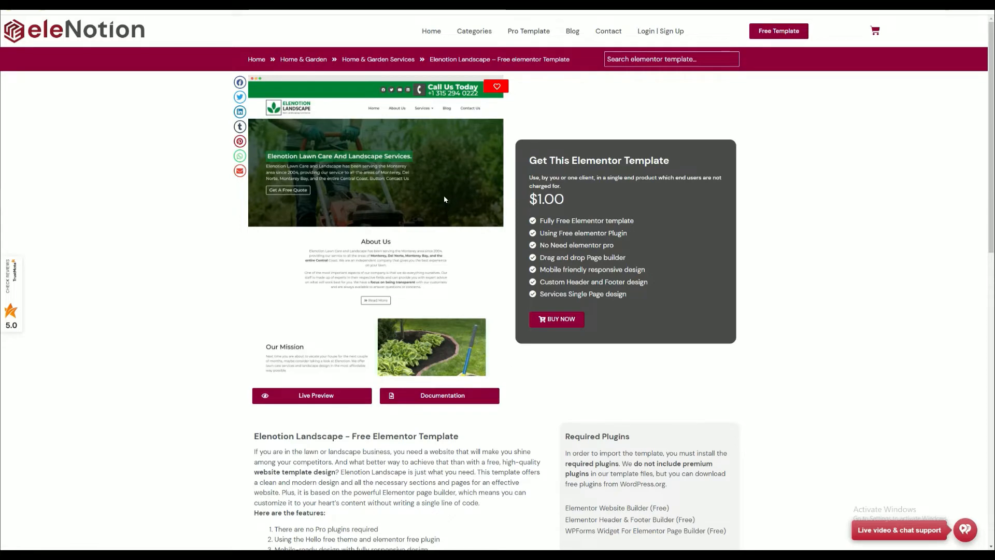
{"action": "left_click", "coordinate": [317, 395]}
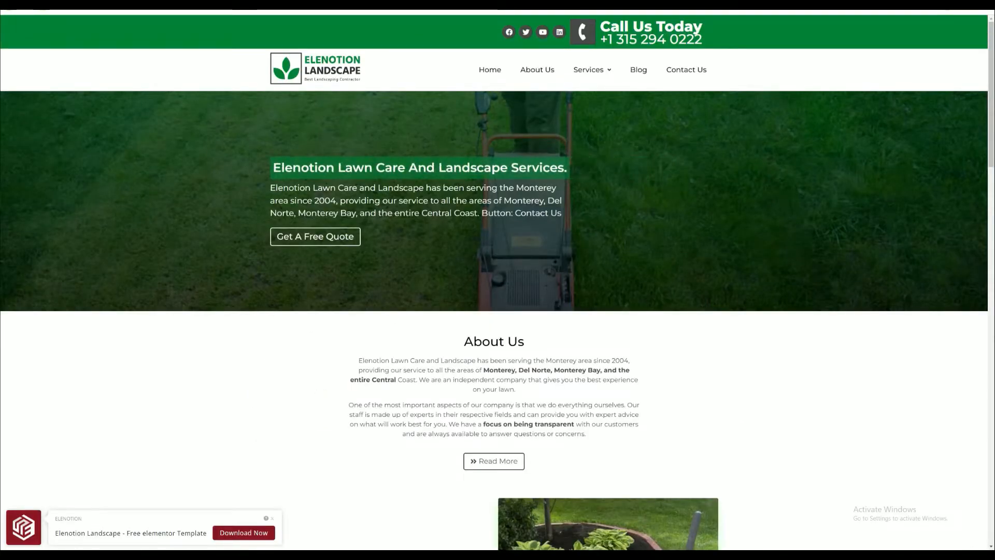
{"action": "scroll", "coordinate": [491, 190], "scroll_direction": "down", "scroll_amount": 6}
{"action": "scroll", "coordinate": [491, 191], "scroll_direction": "down", "scroll_amount": 15}
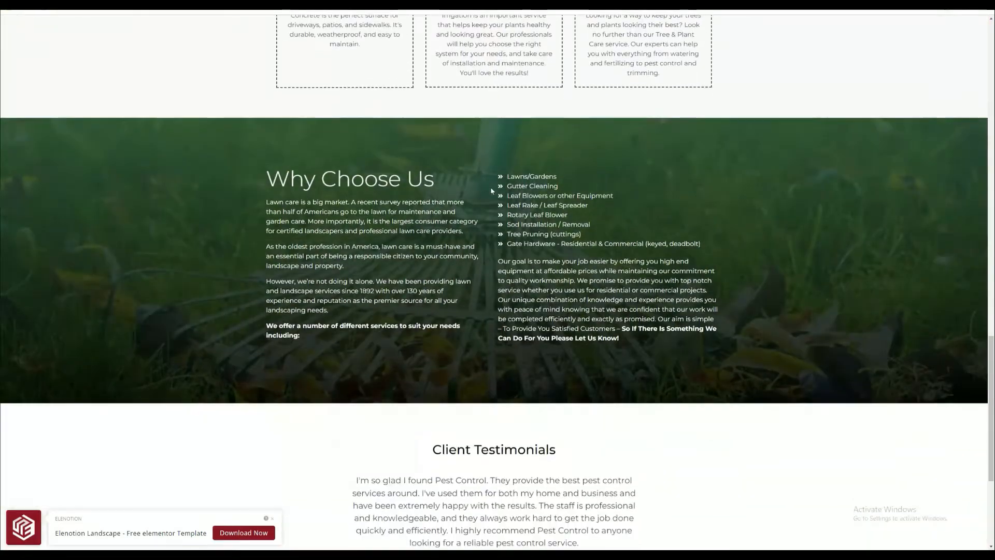
{"action": "scroll", "coordinate": [491, 191], "scroll_direction": "down", "scroll_amount": 5}
{"action": "scroll", "coordinate": [723, 128], "scroll_direction": "up", "scroll_amount": 20}
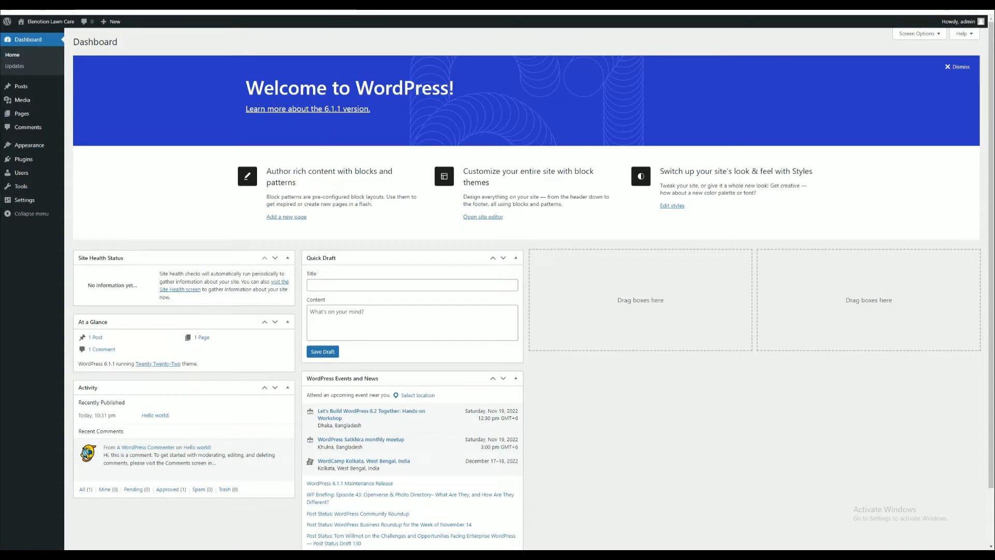
- Switch to the WordPress dashboard, then install and activate the Hello Elementor theme
{"action": "left_click", "coordinate": [321, 6]}
{"action": "mouse_move", "coordinate": [29, 148]}
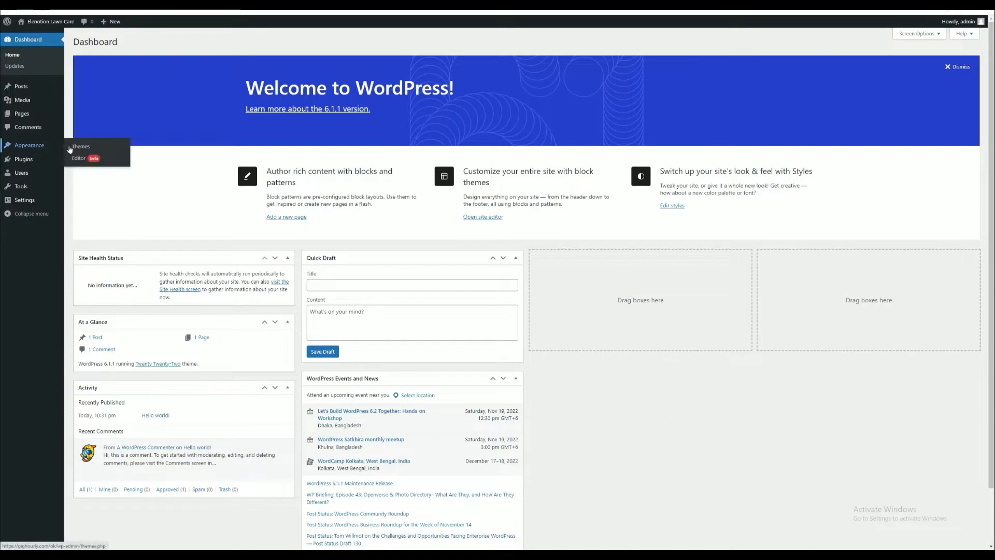
{"action": "left_click", "coordinate": [80, 147]}
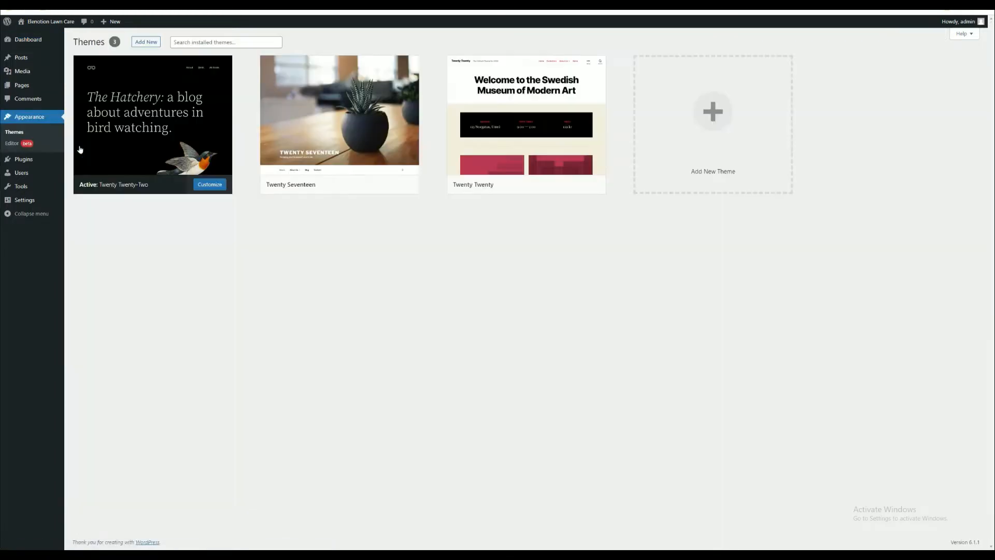
{"action": "left_click", "coordinate": [140, 43]}
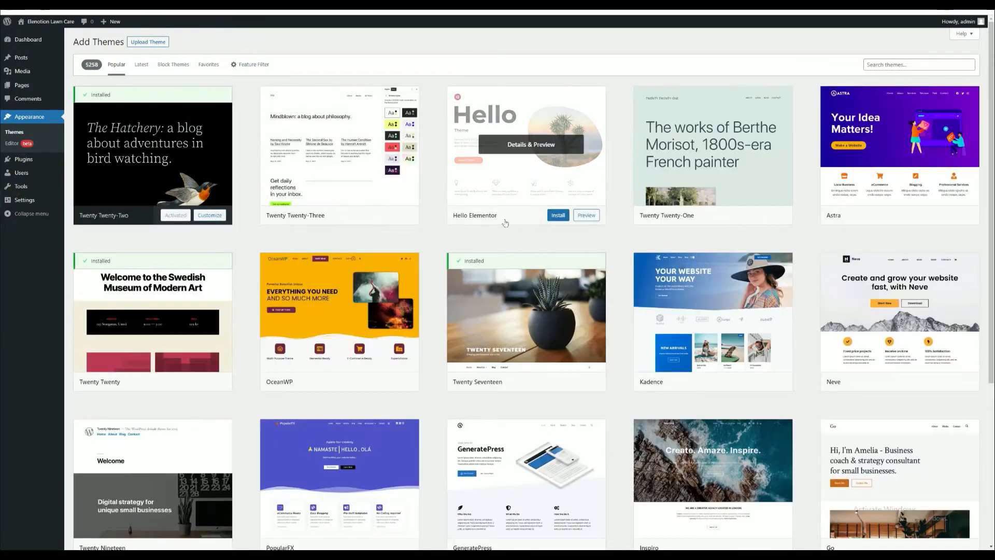
{"action": "left_click", "coordinate": [558, 215]}
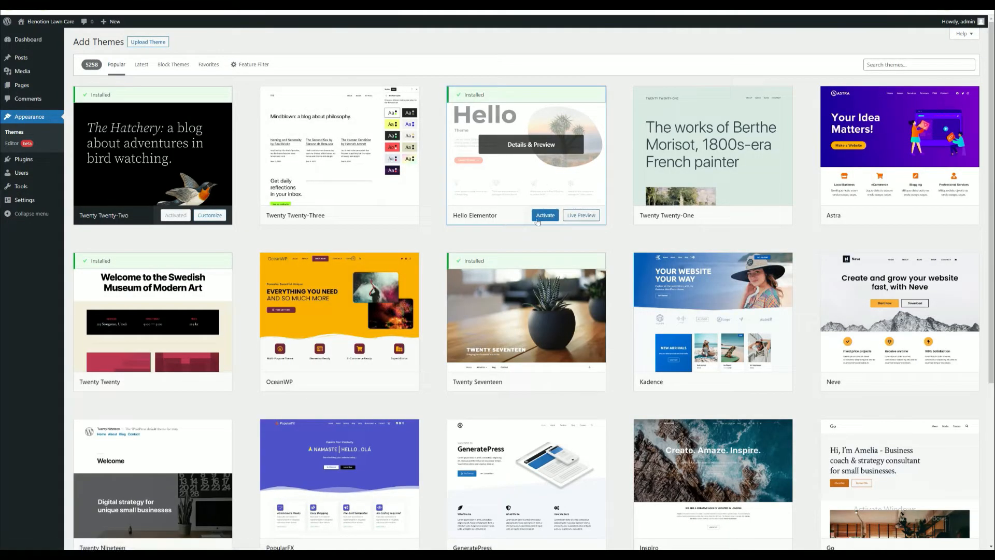
{"action": "left_click", "coordinate": [546, 216]}
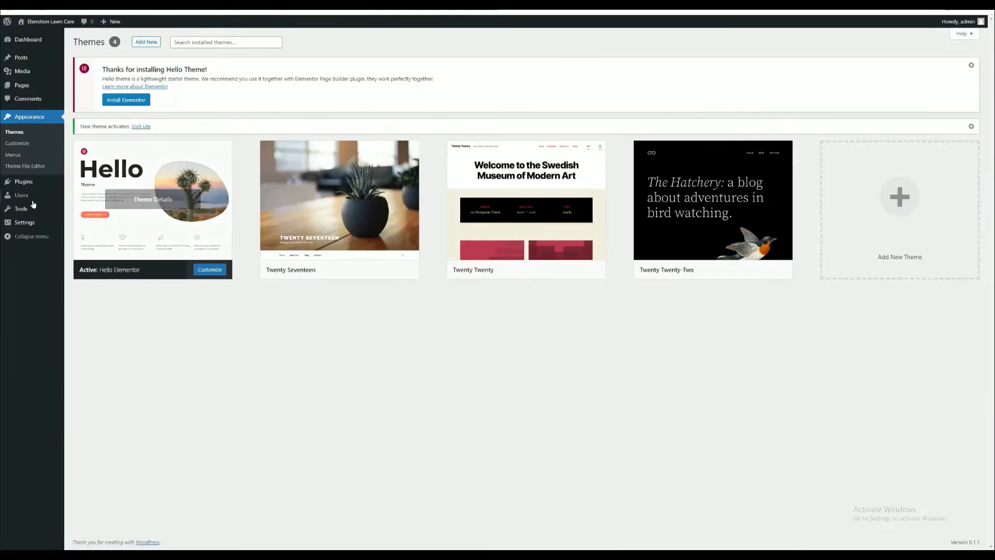
- Extract Elenotion Landscape.zip in the Download folder and open the inner Elenotion Landscape folder
{"action": "right_click", "coordinate": [65, 193]}
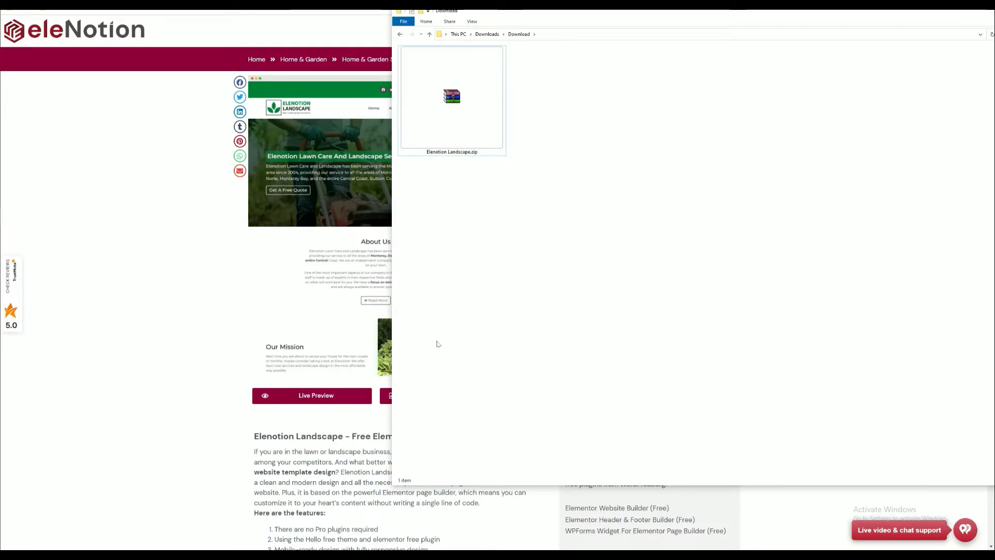
{"action": "left_click", "coordinate": [470, 129]}
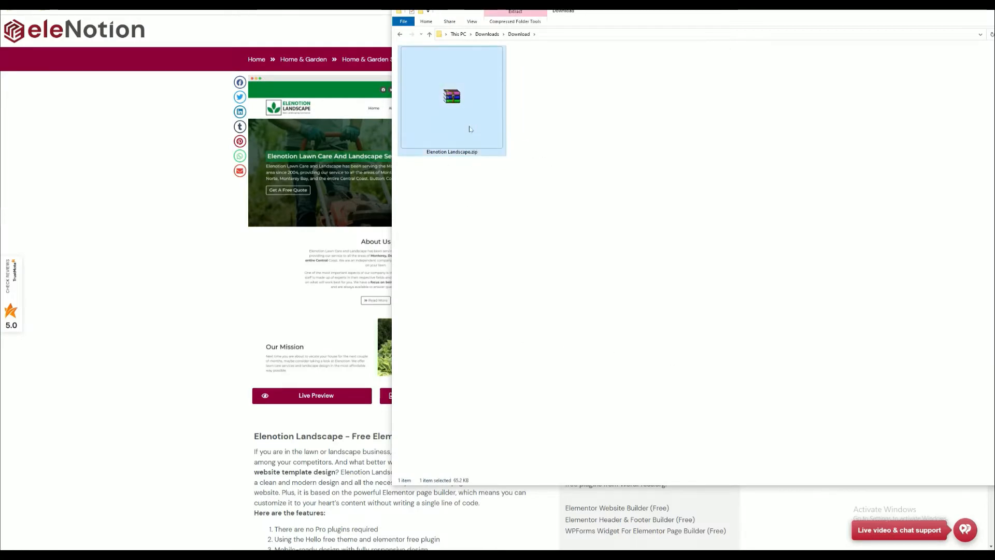
{"action": "right_click", "coordinate": [470, 129]}
{"action": "left_click", "coordinate": [494, 203]}
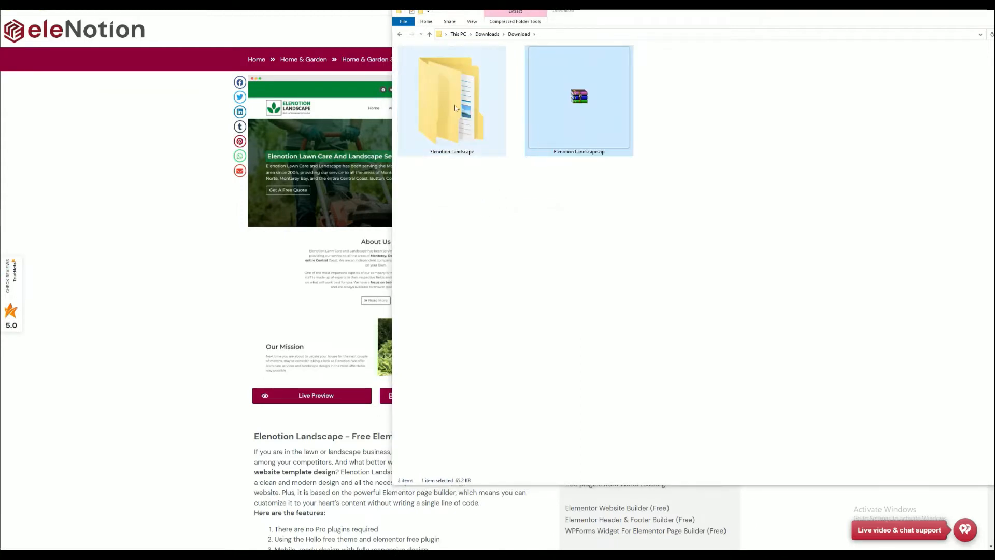
{"action": "double_click", "coordinate": [454, 105]}
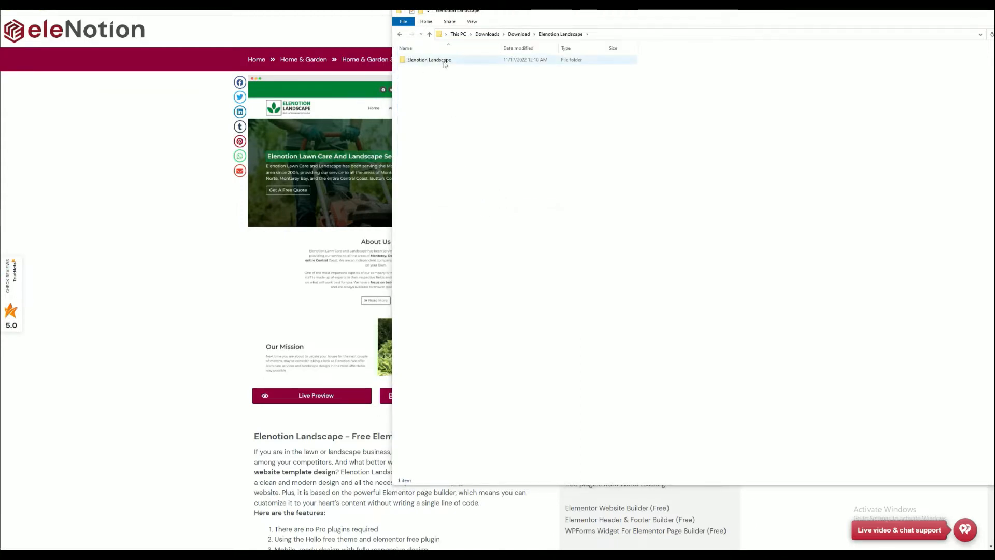
{"action": "double_click", "coordinate": [434, 62]}
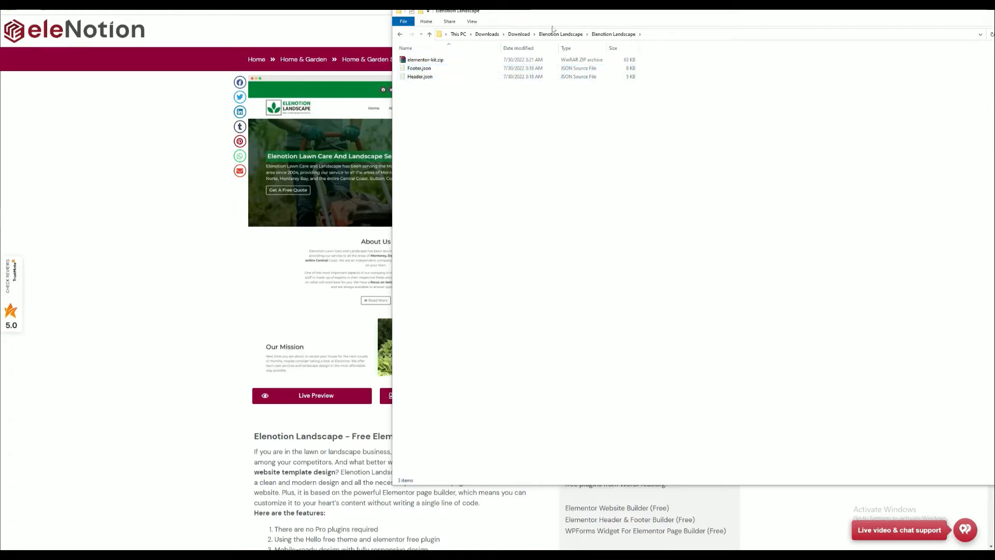
- Return to WordPress, search the plugin directory for "Elementor website builder", and install and activate the Elementor Website Builder plugin
{"action": "left_click", "coordinate": [586, 10]}
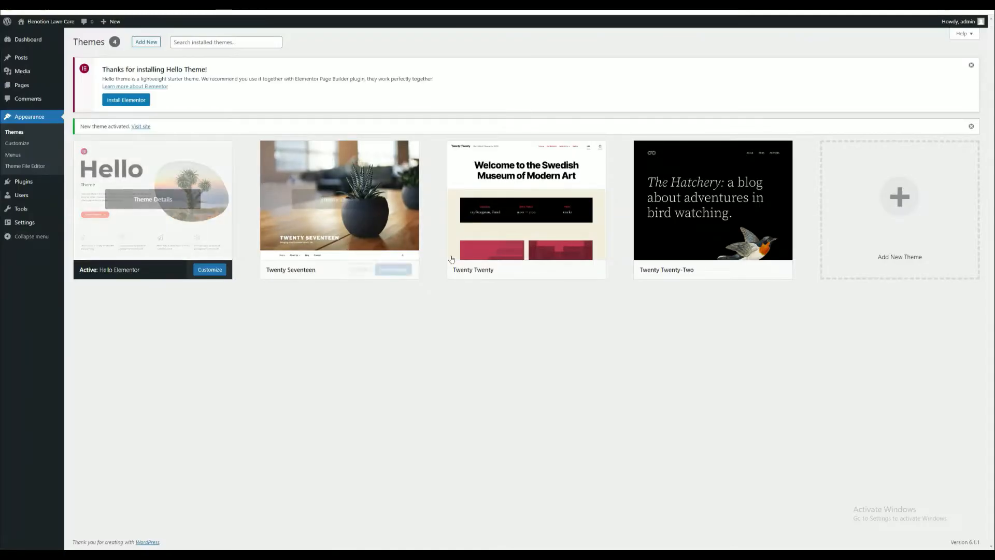
{"action": "mouse_move", "coordinate": [34, 182]}
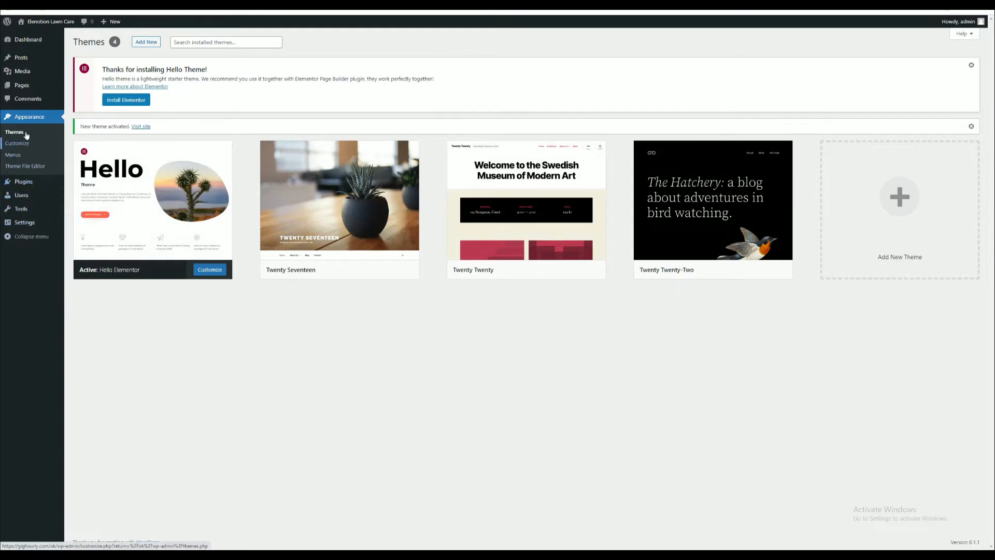
{"action": "left_click", "coordinate": [93, 196]}
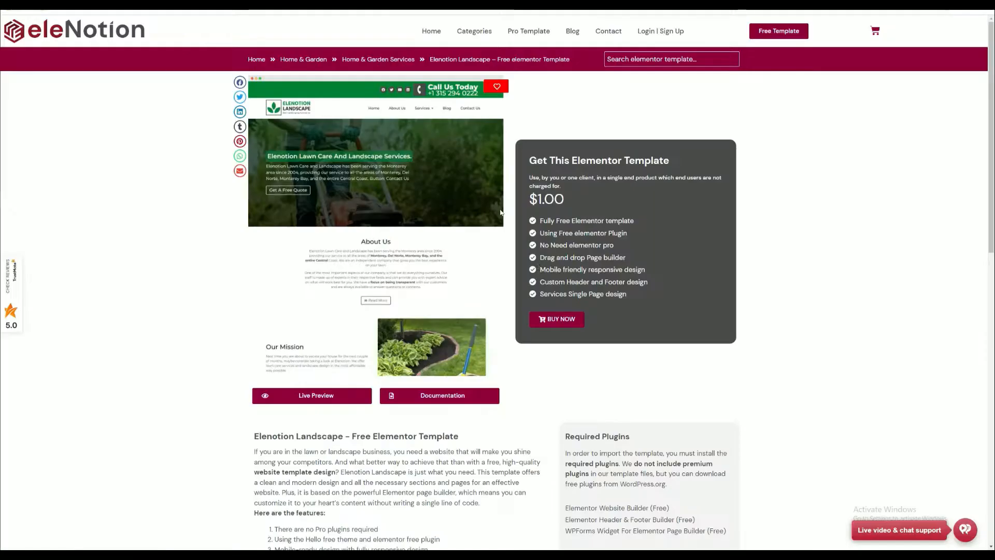
{"action": "scroll", "coordinate": [548, 294], "scroll_direction": "down", "scroll_amount": 2}
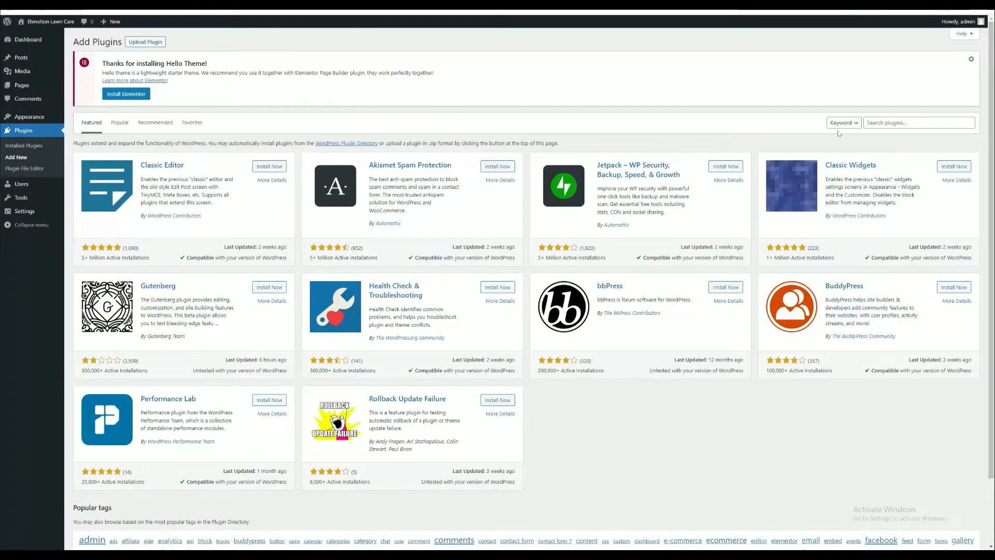
{"action": "left_click", "coordinate": [901, 123]}
{"action": "left_click", "coordinate": [926, 142]}
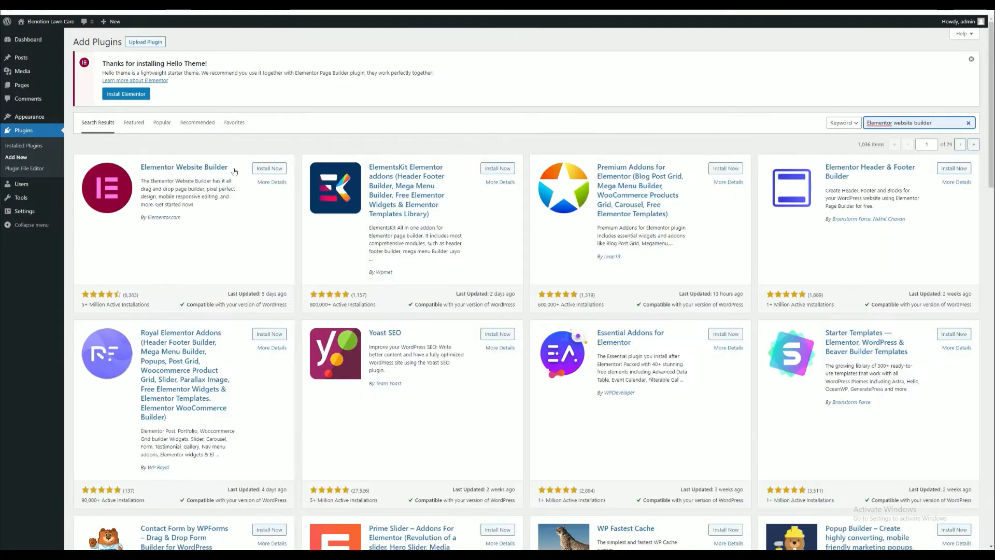
{"action": "left_click", "coordinate": [267, 169]}
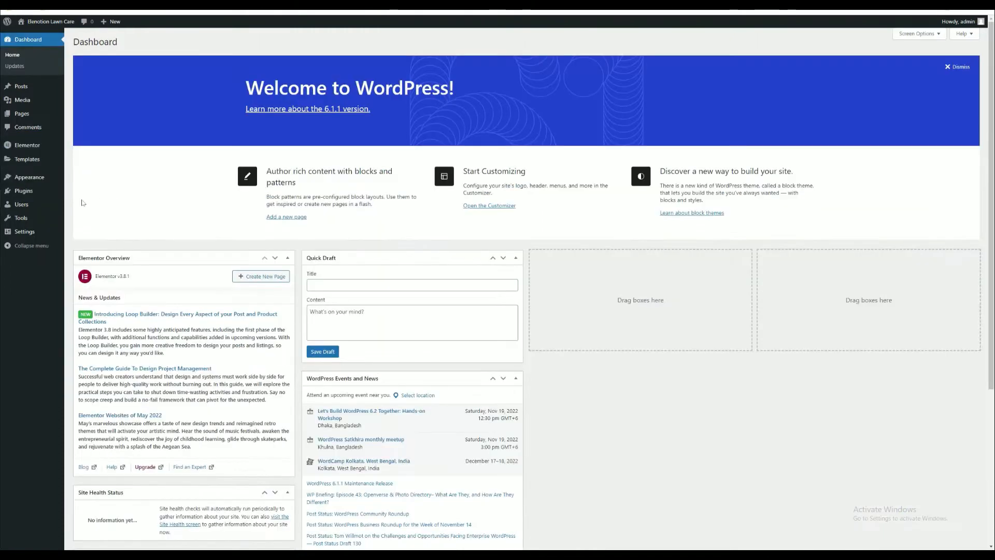
- Start importing a template kit from Elementor's import and export tools
{"action": "mouse_move", "coordinate": [25, 150]}
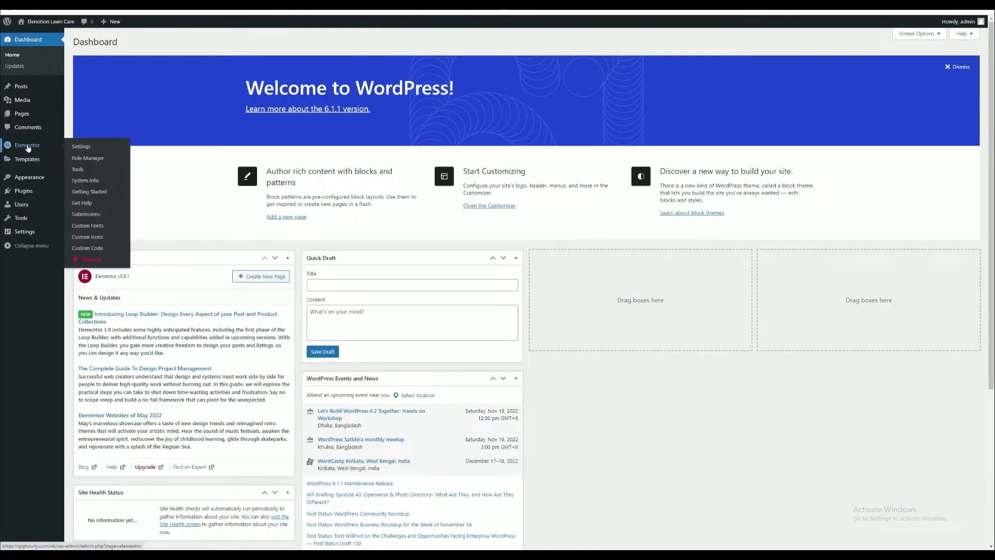
{"action": "left_click", "coordinate": [77, 170]}
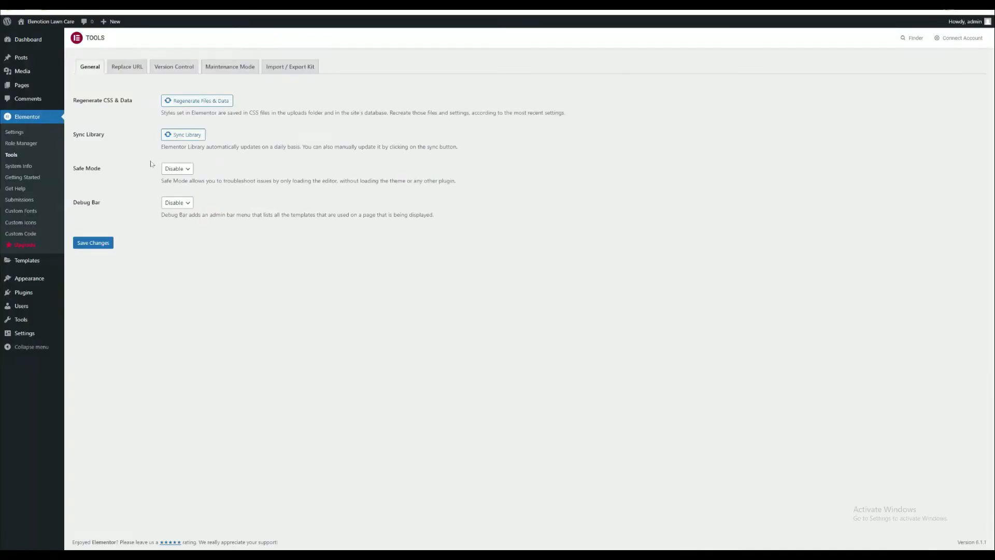
{"action": "left_click", "coordinate": [293, 68]}
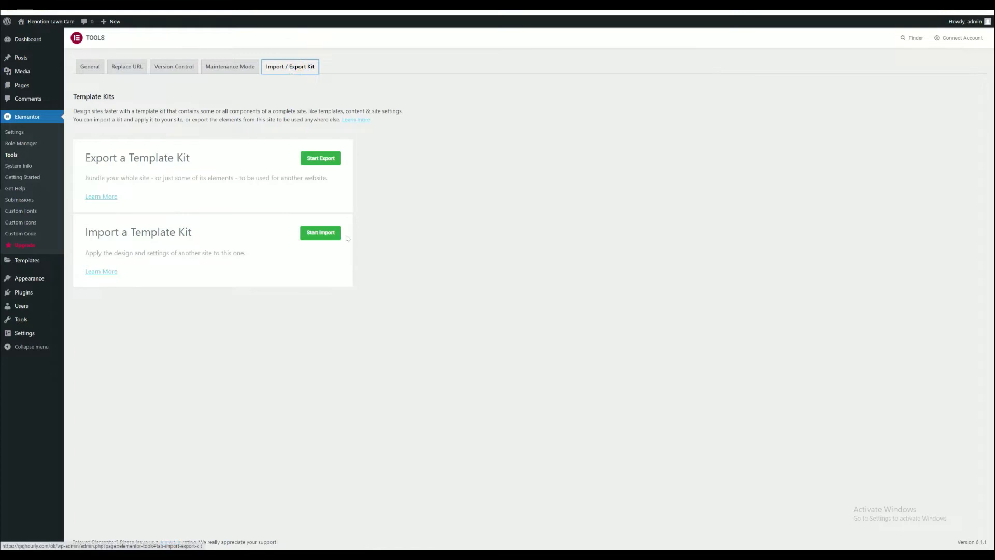
{"action": "left_click", "coordinate": [310, 235]}
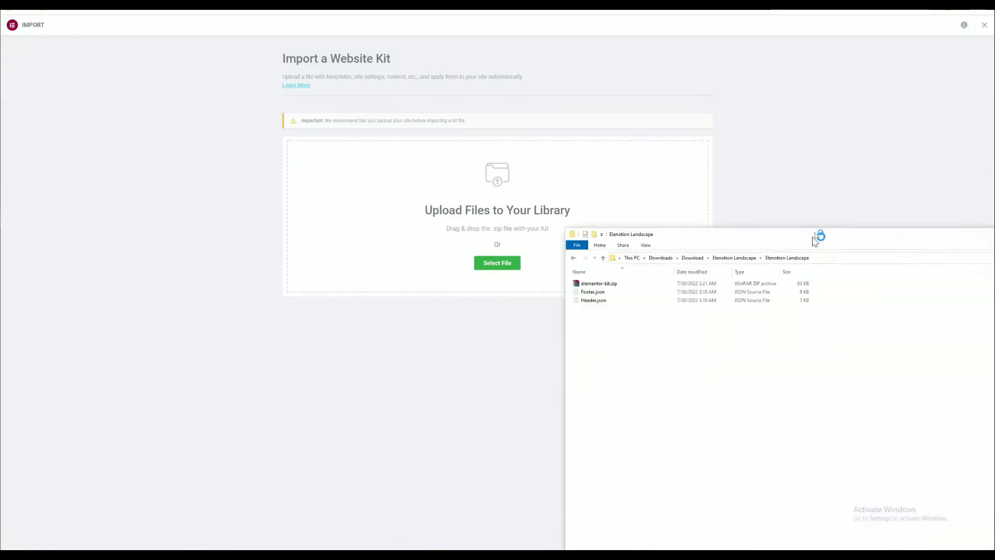
- Upload elementor-kit.zip as the website kit and accept Classic Editor, Elementor Header & Footer Builder and WPForms Lite for import
{"action": "left_click_drag", "start_coordinate": [812, 229], "coordinate": [846, 172]}
{"action": "left_click", "coordinate": [628, 218]}
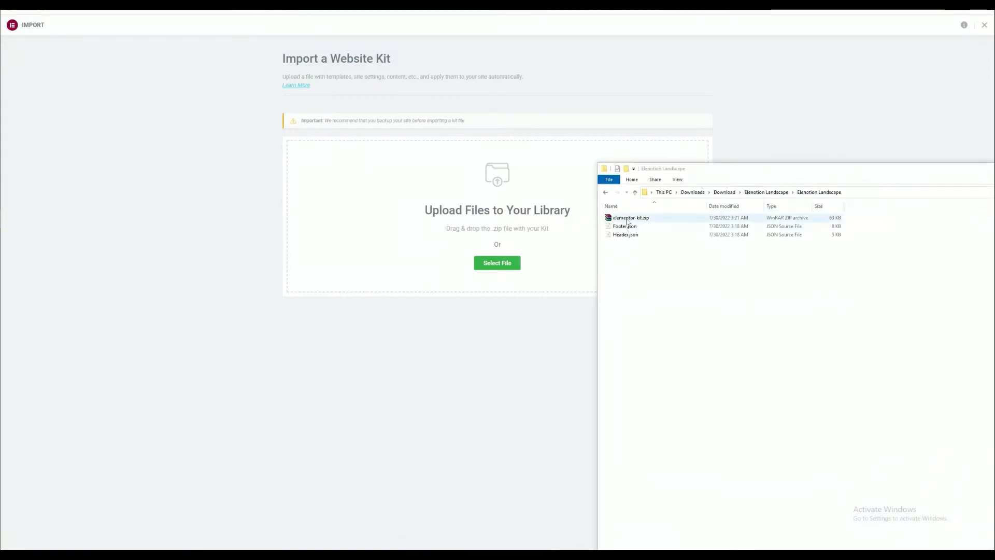
{"action": "left_click_drag", "start_coordinate": [627, 220], "coordinate": [458, 221]}
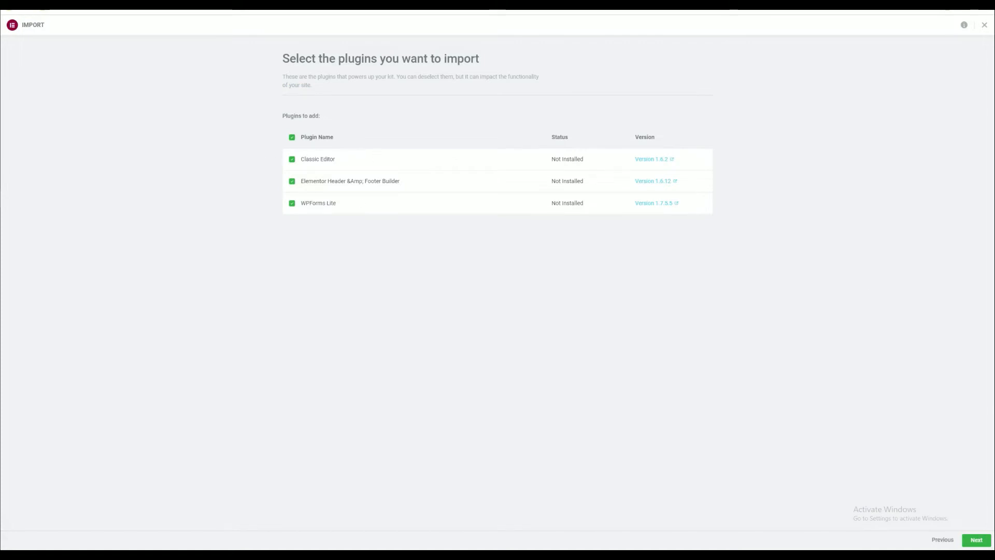
{"action": "left_click", "coordinate": [975, 540]}
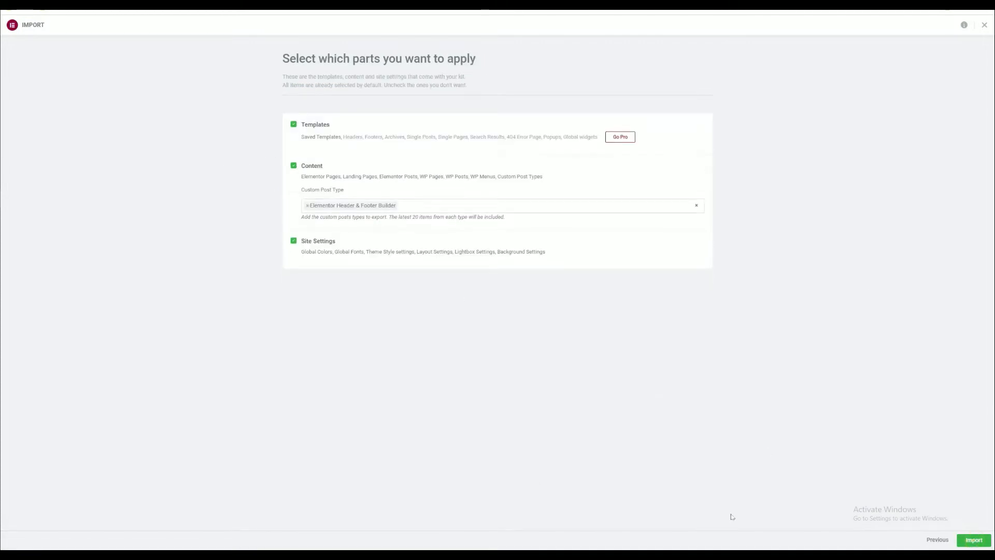
- Import the kit with its templates, content and site settings all selected, and enable unfiltered file uploads
{"action": "left_click", "coordinate": [973, 541]}
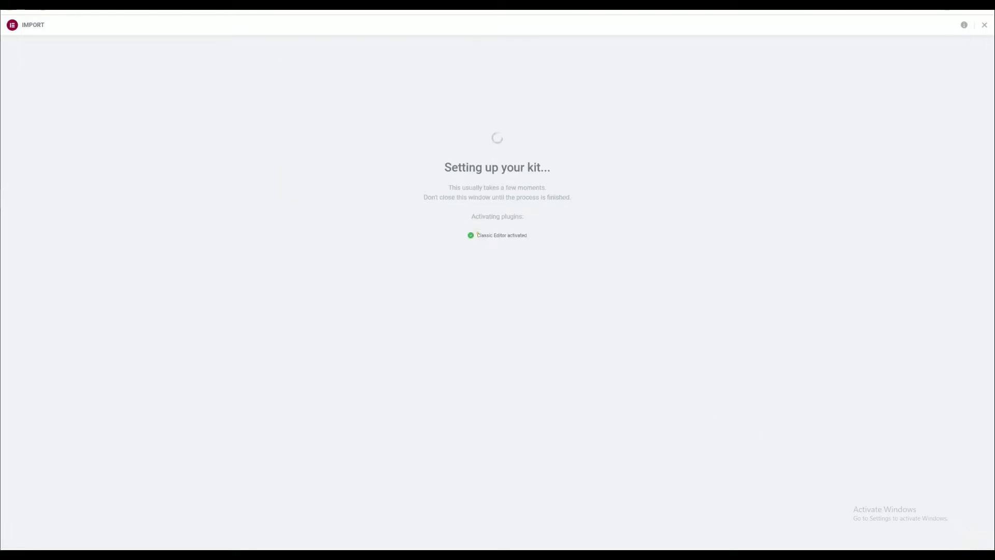
{"action": "left_click_drag", "start_coordinate": [477, 234], "coordinate": [524, 235]}
{"action": "left_click_drag", "start_coordinate": [582, 251], "coordinate": [447, 248]}
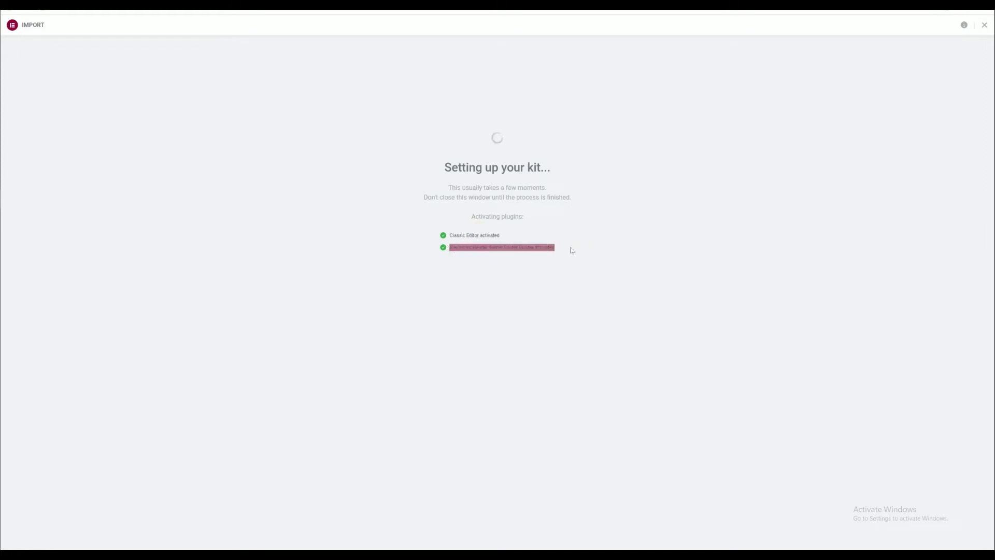
{"action": "left_click", "coordinate": [589, 251]}
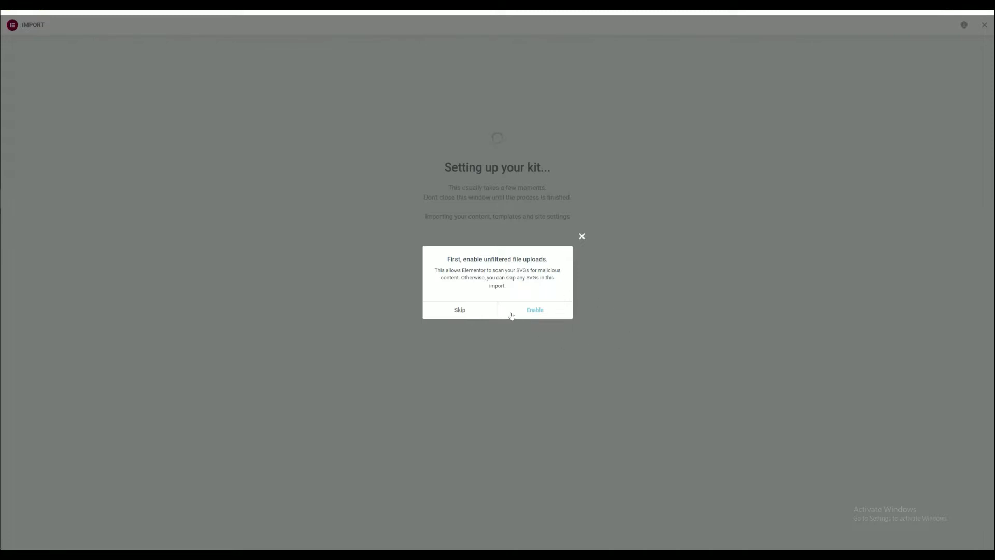
{"action": "left_click", "coordinate": [534, 310]}
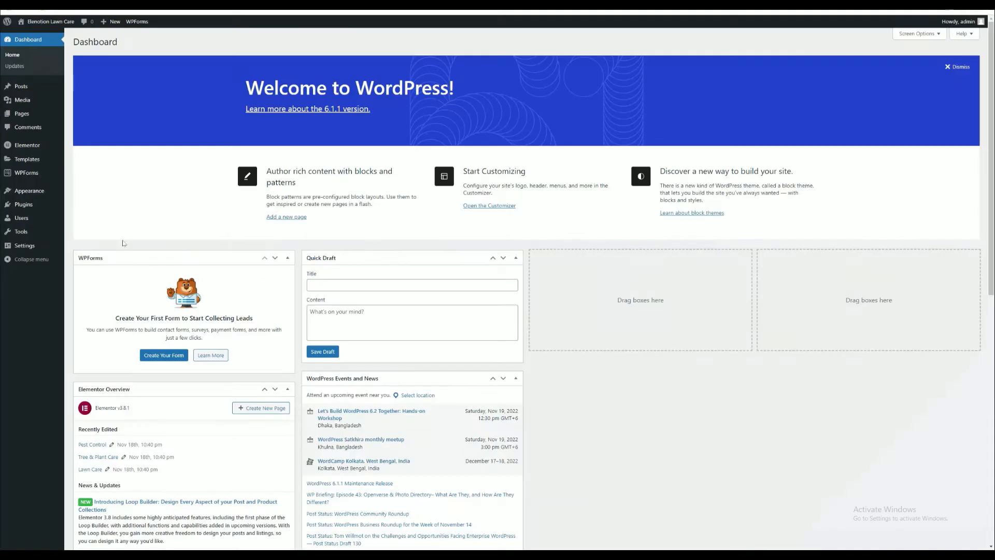
- Start a new template in Elementor Header & Footer Builder, skipping the plugin's introductory survey
{"action": "mouse_move", "coordinate": [21, 197]}
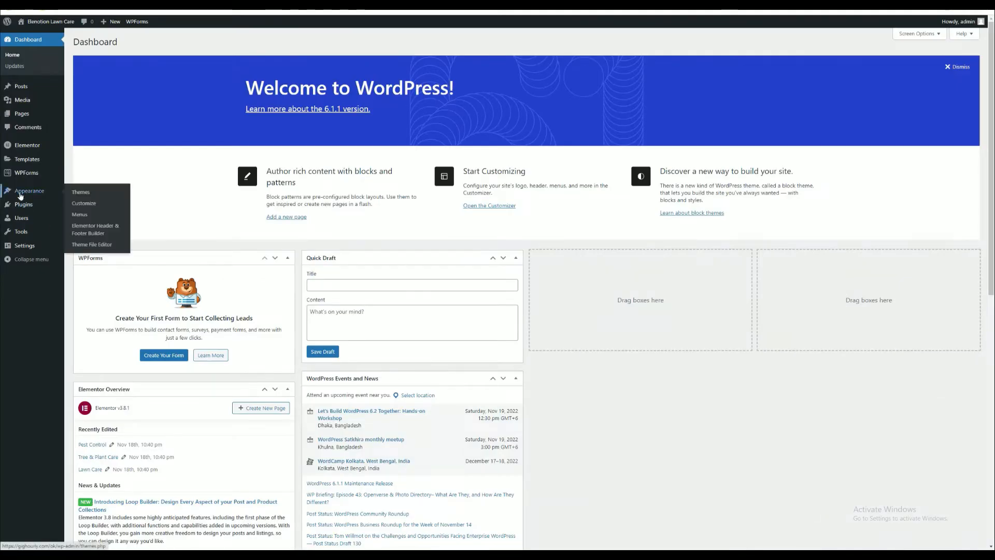
{"action": "left_click", "coordinate": [82, 231]}
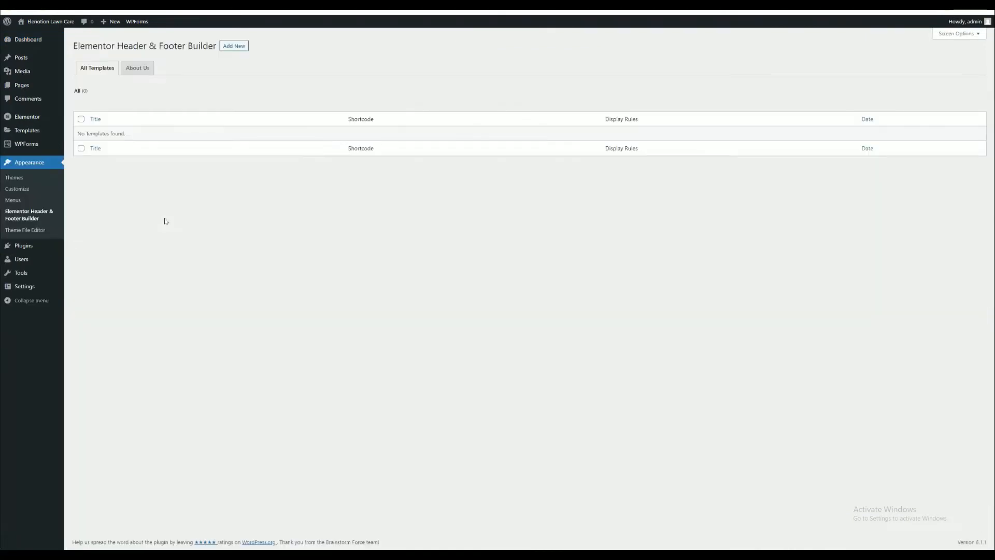
{"action": "left_click", "coordinate": [228, 47]}
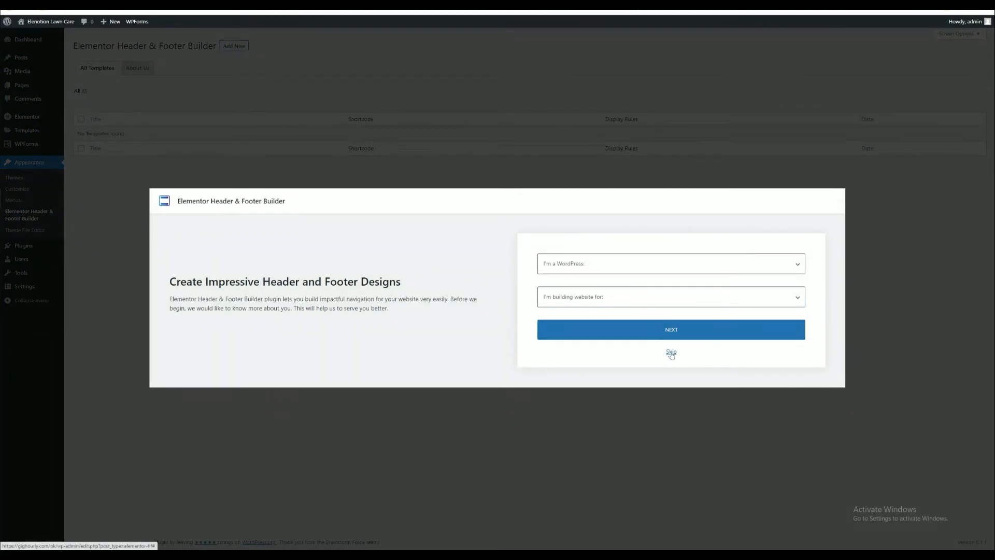
{"action": "left_click", "coordinate": [671, 352]}
{"action": "left_click", "coordinate": [234, 46]}
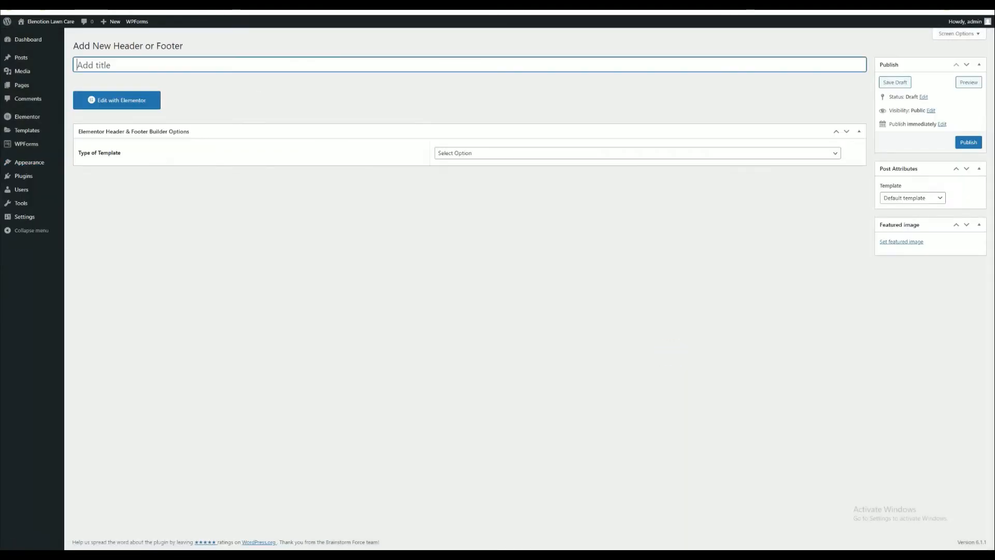
- Title the template Header, set its type to Header and its display to Entire Website, and publish it
{"action": "type", "text": "Header"}
{"action": "left_click", "coordinate": [441, 161]}
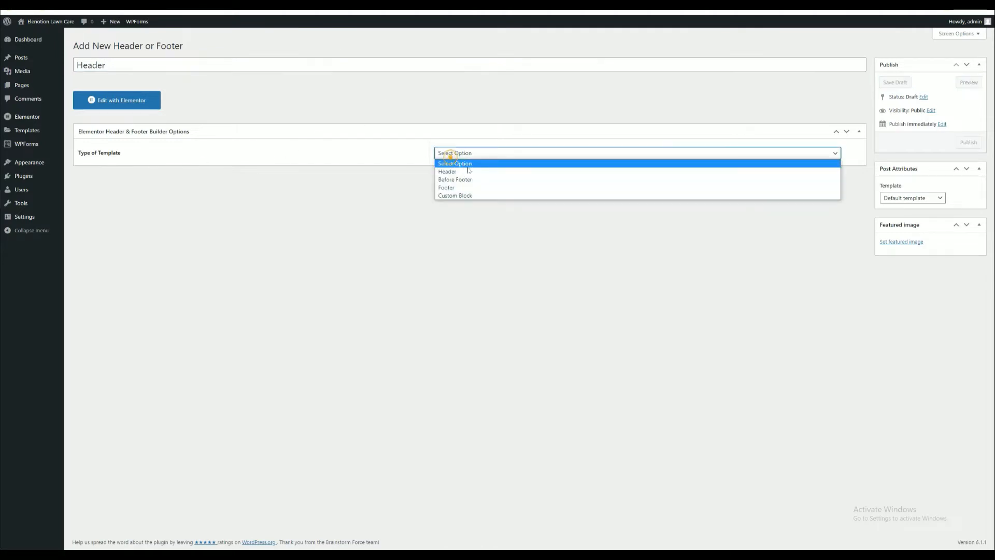
{"action": "left_click", "coordinate": [448, 172]}
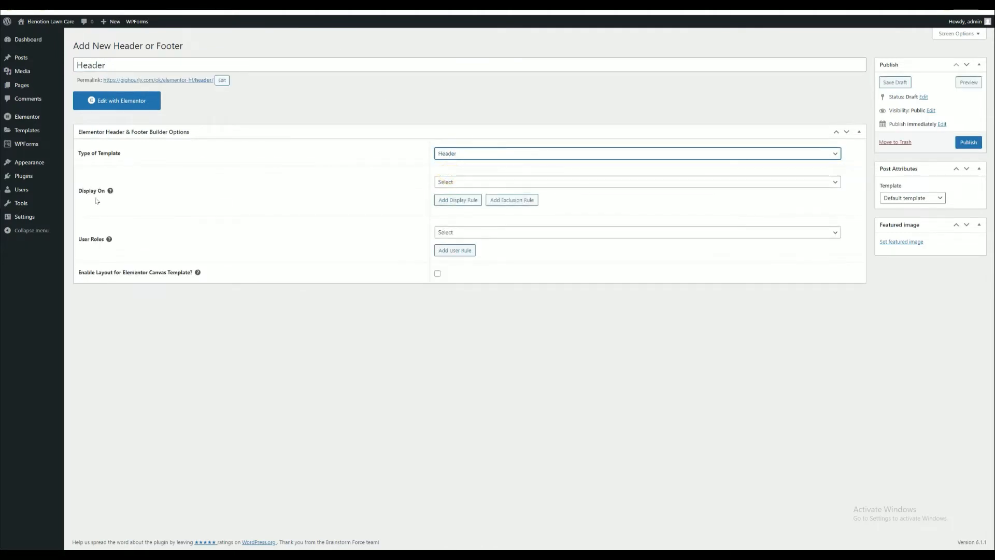
{"action": "left_click", "coordinate": [486, 183]}
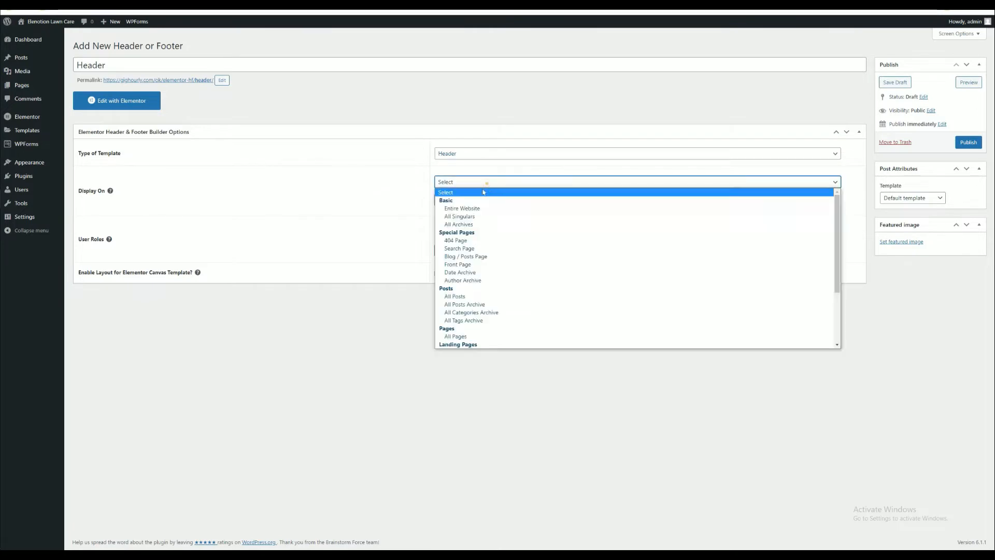
{"action": "left_click", "coordinate": [464, 209]}
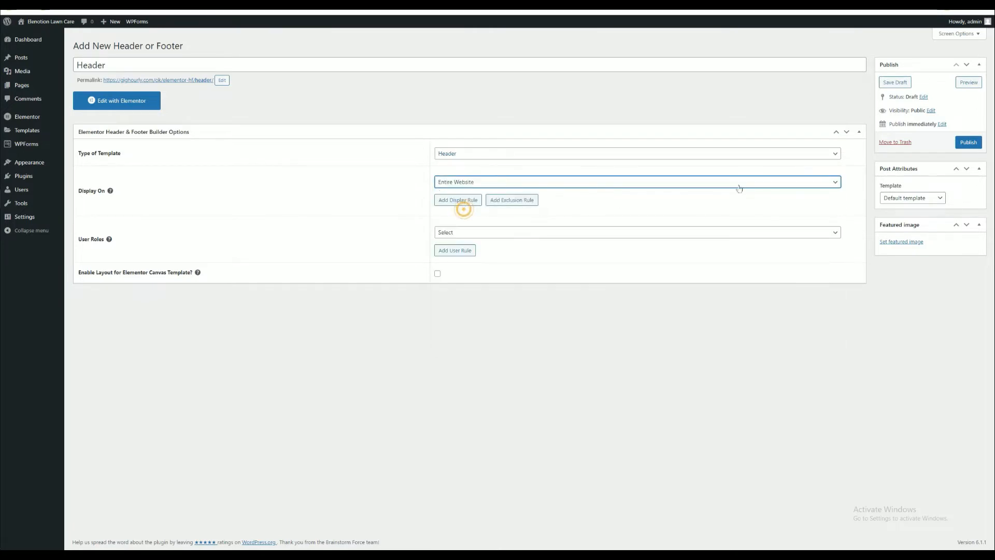
{"action": "left_click", "coordinate": [968, 143]}
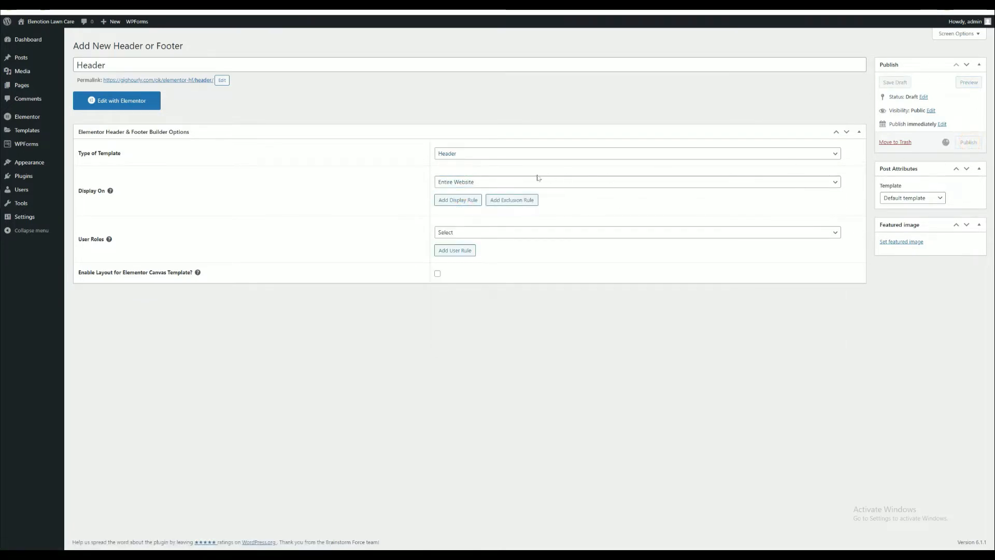
- Edit the header template with Elementor, importing Header.json into the library and inserting it, and update the template
{"action": "left_click", "coordinate": [108, 127]}
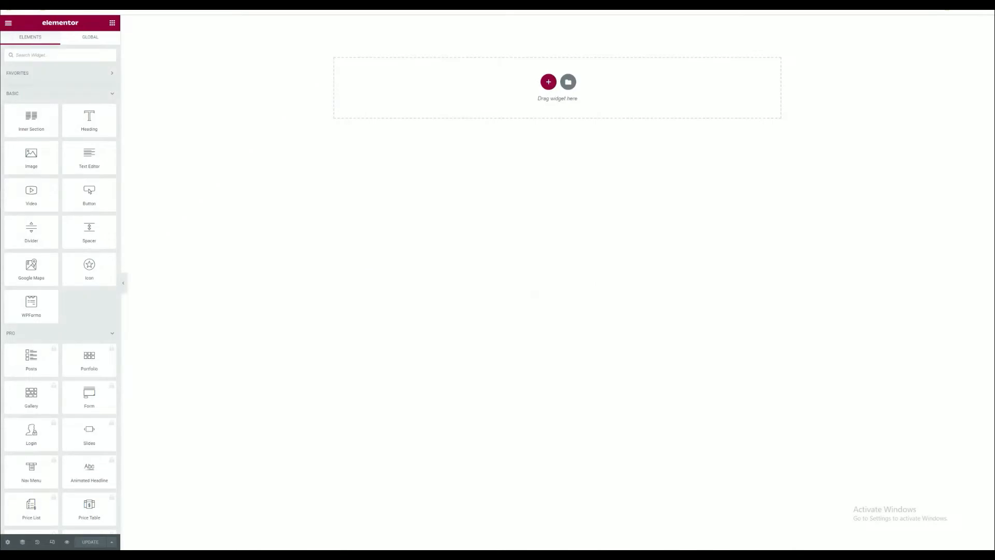
{"action": "key", "text": "alt+Tab"}
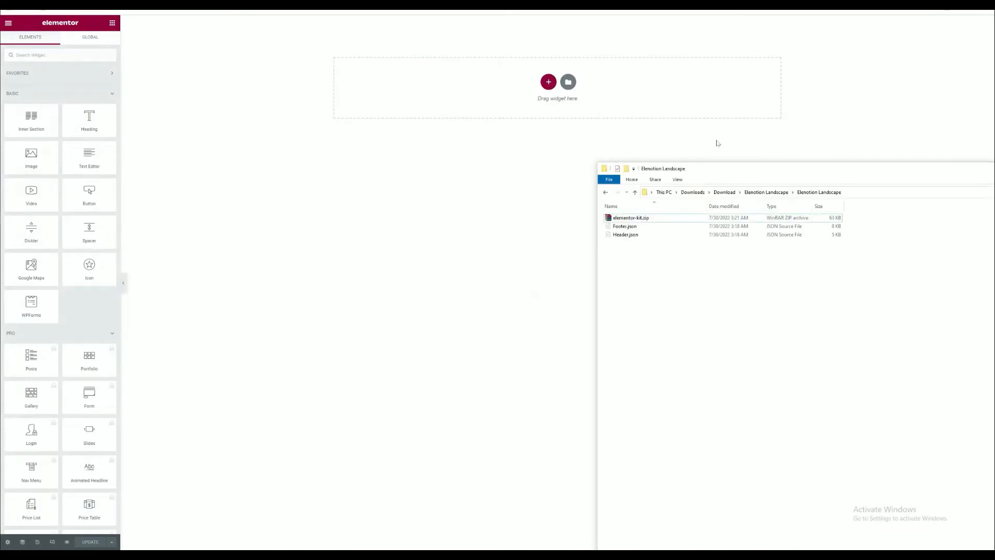
{"action": "left_click", "coordinate": [569, 83]}
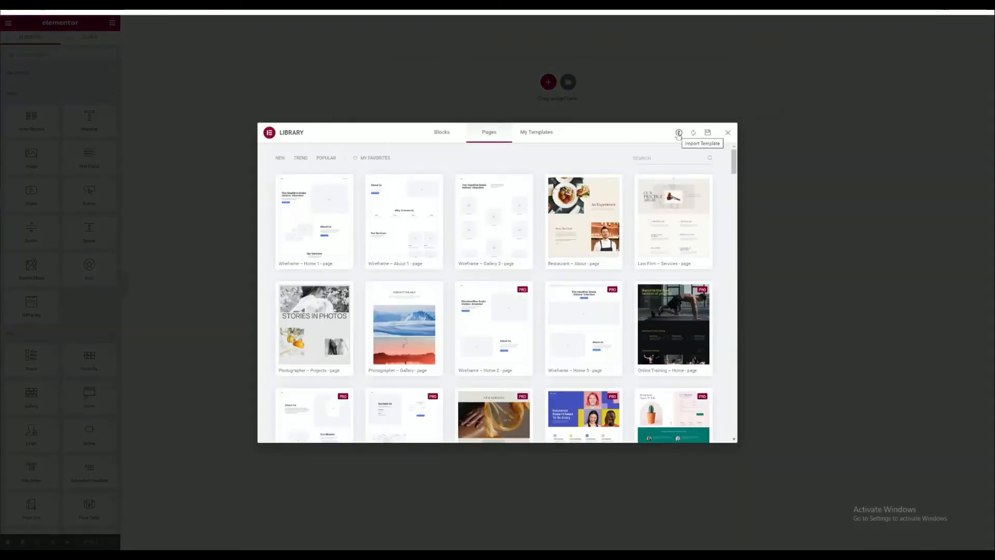
{"action": "left_click", "coordinate": [678, 133]}
{"action": "key", "text": "alt+Tab"}
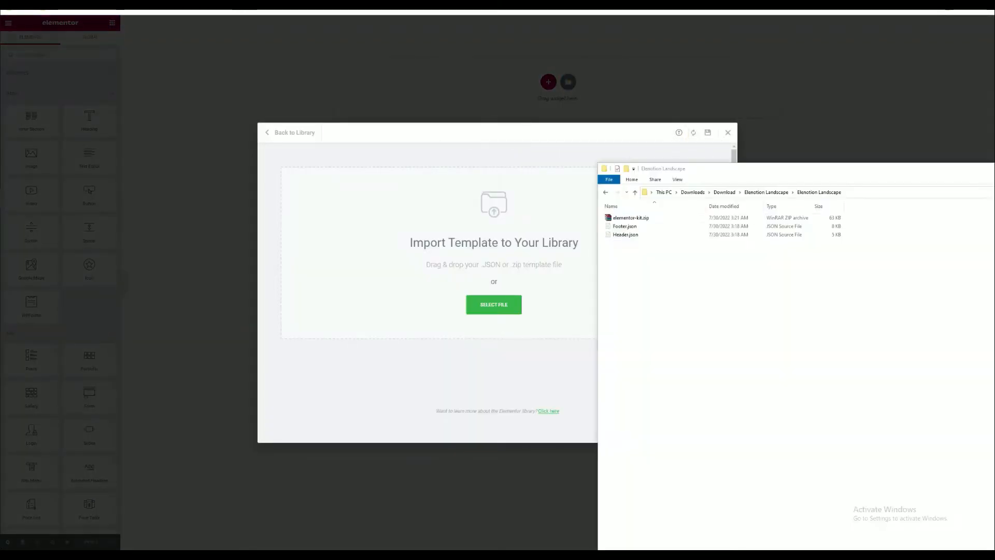
{"action": "left_click_drag", "start_coordinate": [627, 237], "coordinate": [471, 235]}
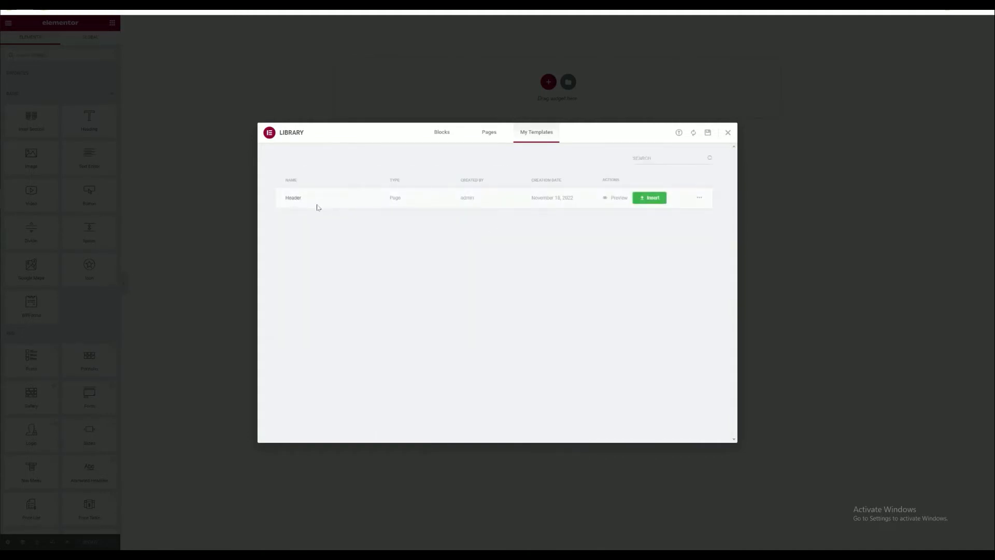
{"action": "left_click", "coordinate": [653, 200]}
{"action": "left_click", "coordinate": [653, 199]}
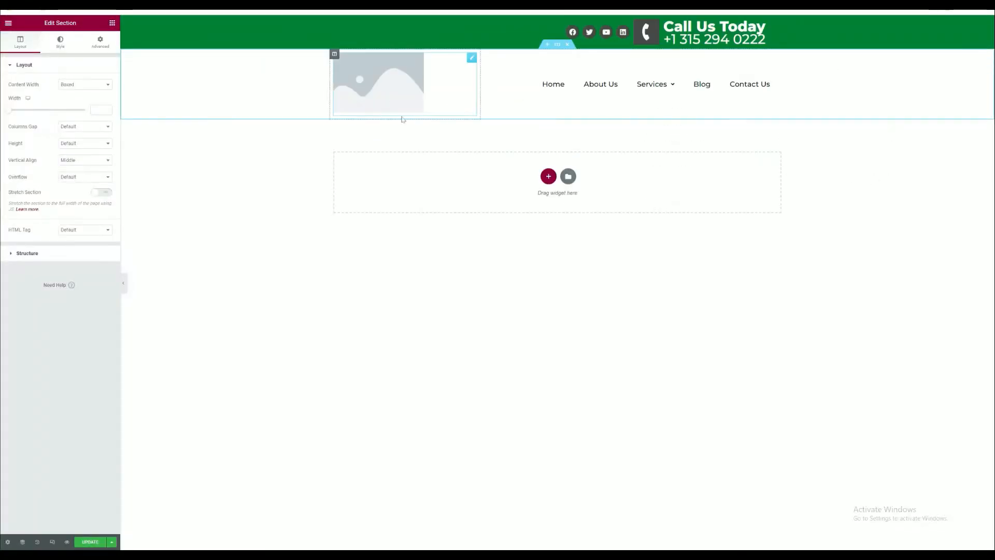
{"action": "left_click", "coordinate": [90, 542]}
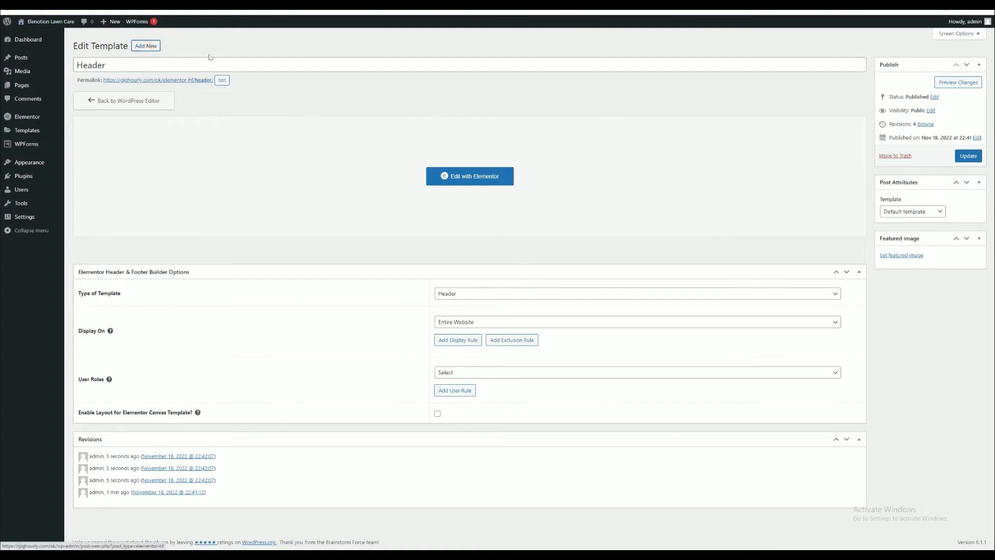
- Create and publish another template titled Footer, with type Footer and display on Entire Website
{"action": "left_click", "coordinate": [146, 46]}
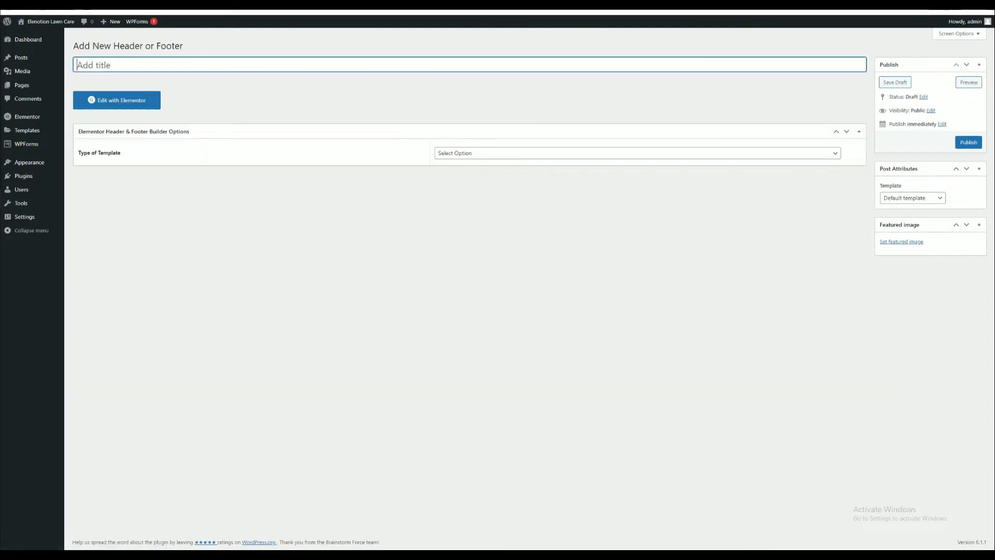
{"action": "type", "text": "Fo"}
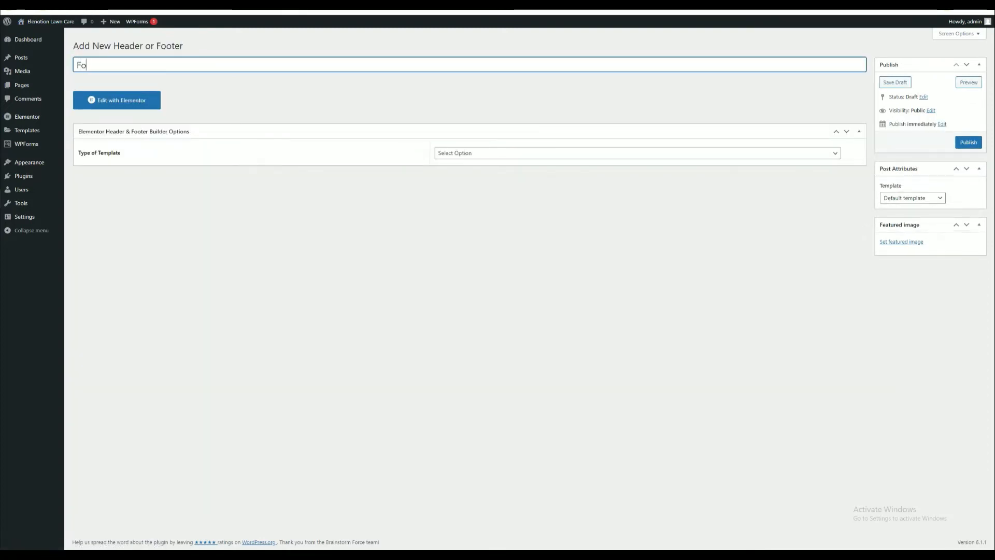
{"action": "type", "text": "oter"}
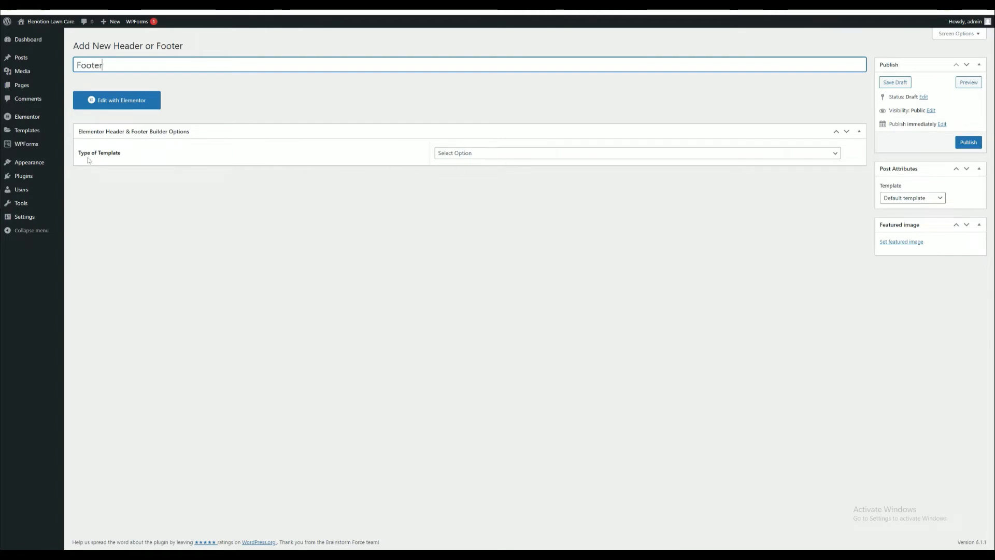
{"action": "left_click", "coordinate": [450, 156]}
{"action": "left_click", "coordinate": [449, 187]}
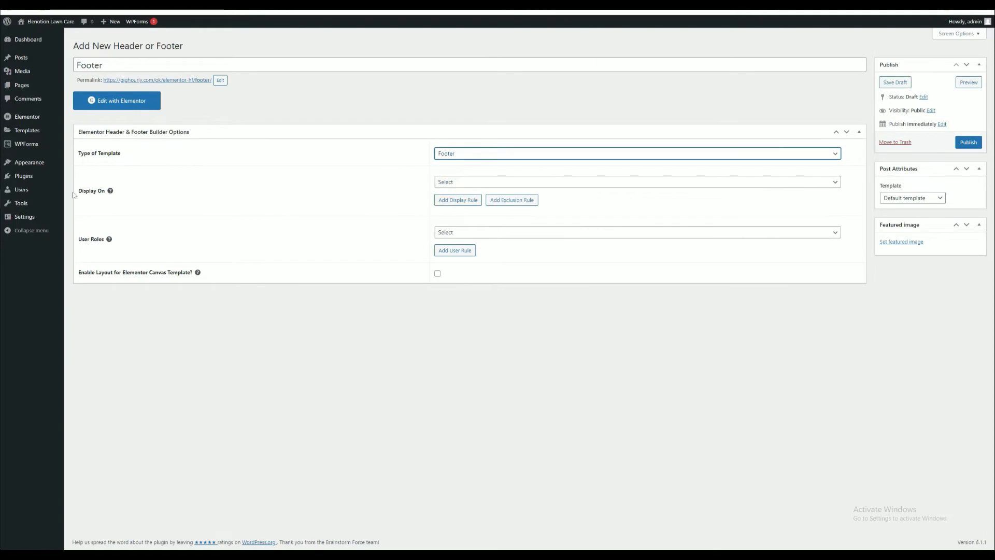
{"action": "left_click", "coordinate": [455, 182]}
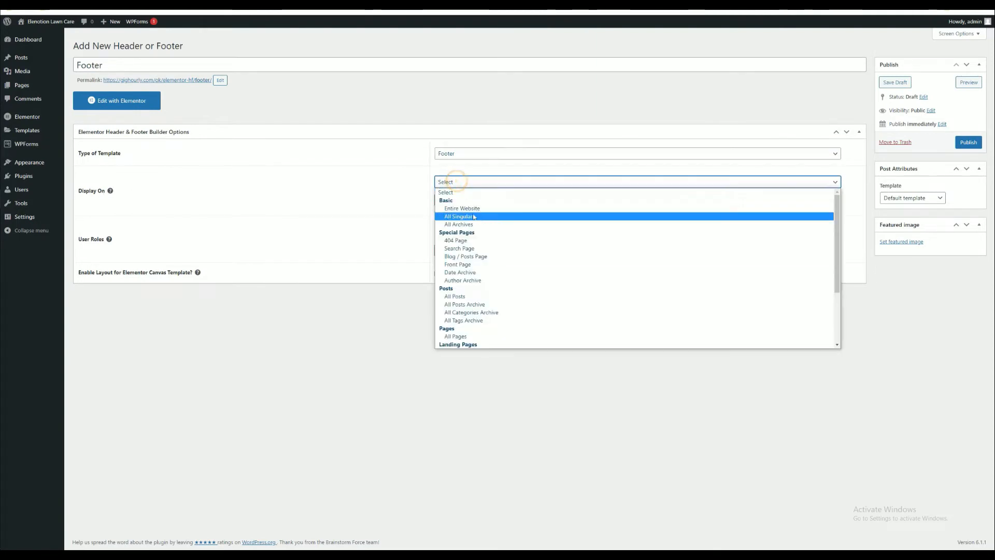
{"action": "left_click", "coordinate": [466, 209]}
{"action": "left_click", "coordinate": [967, 143]}
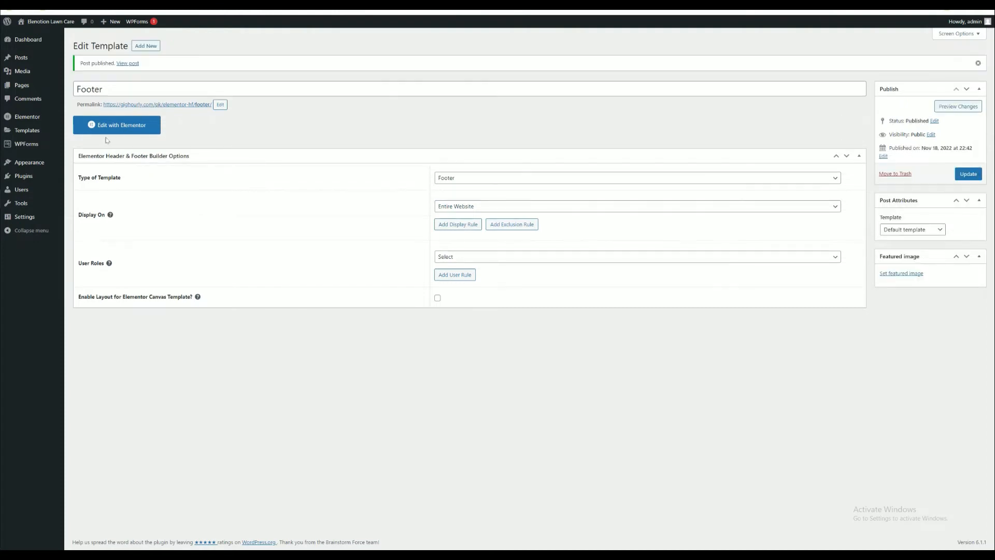
- Edit the footer template with Elementor, importing Footer.json into the library and inserting it, and update the template
{"action": "left_click", "coordinate": [106, 124]}
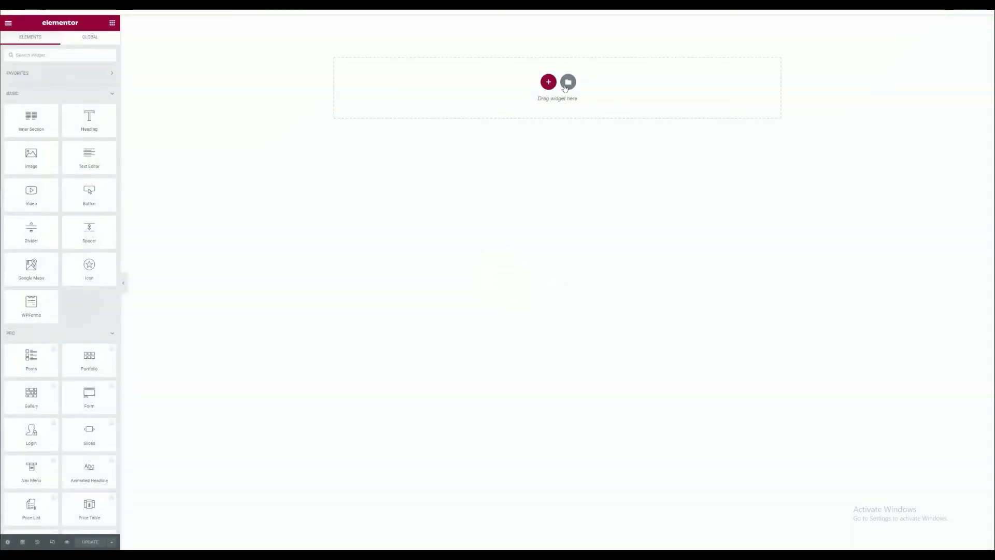
{"action": "left_click", "coordinate": [568, 83]}
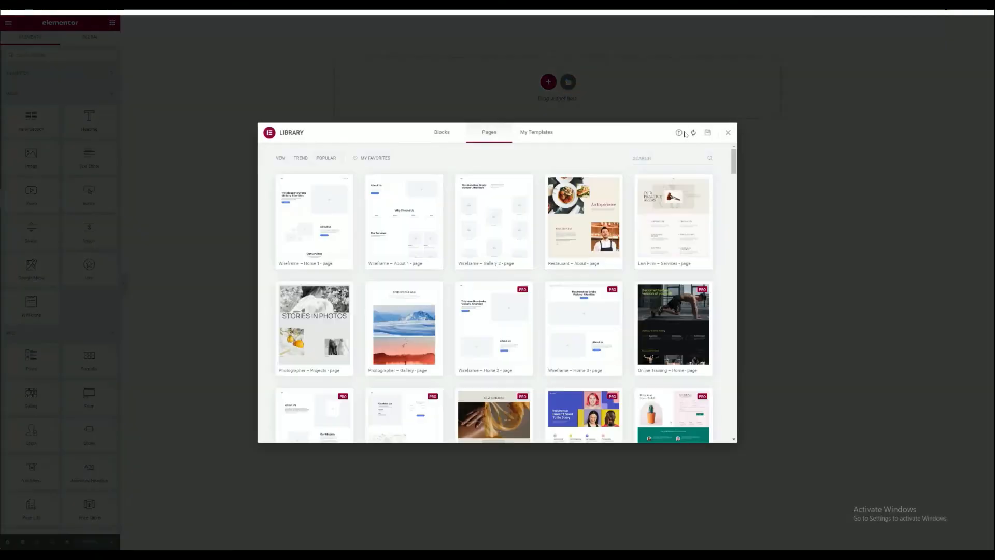
{"action": "left_click", "coordinate": [678, 133]}
{"action": "key", "text": "alt+Tab"}
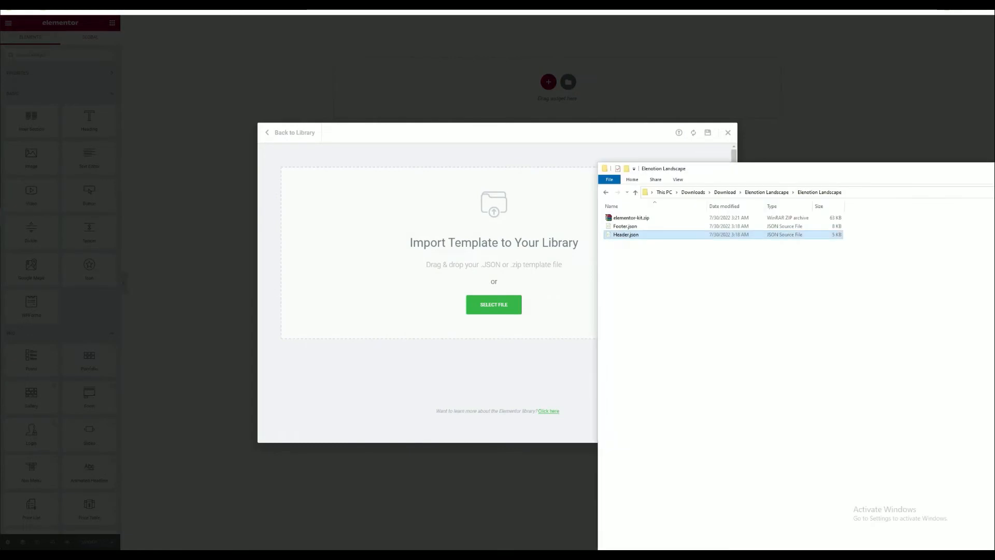
{"action": "left_click_drag", "start_coordinate": [625, 226], "coordinate": [463, 230]}
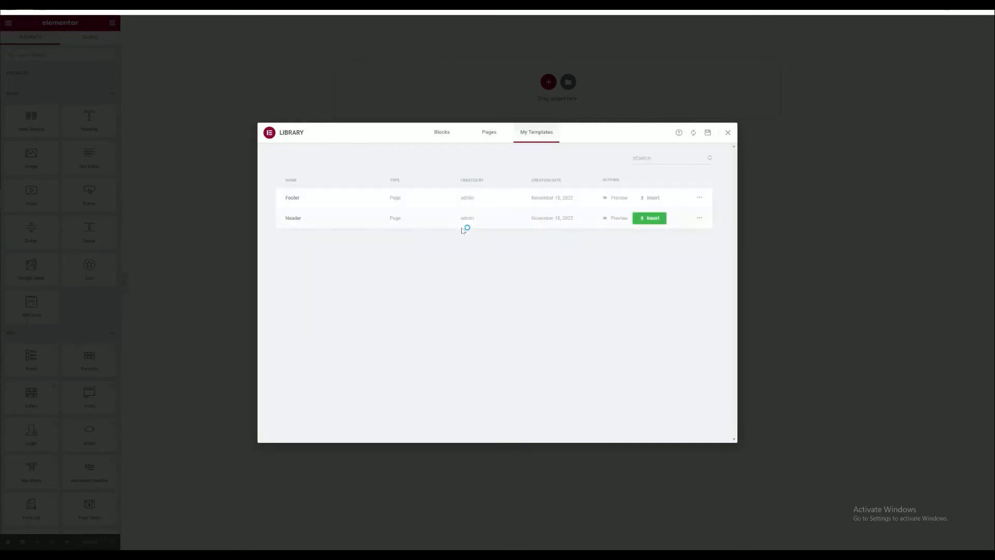
{"action": "left_click", "coordinate": [651, 198]}
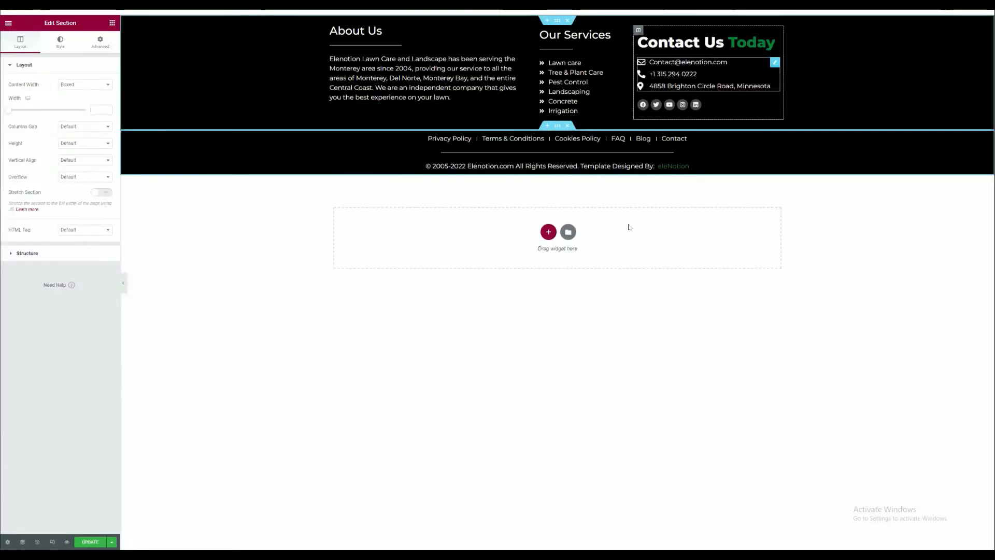
{"action": "left_click", "coordinate": [91, 542]}
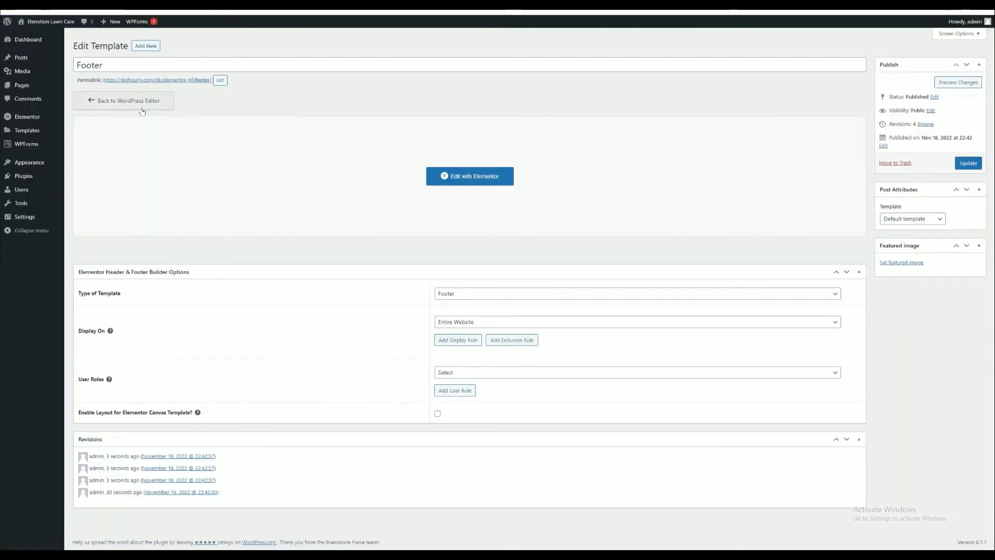
- Upload the Elenotion Landscape logo image as the site logo in the Customizer's site identity, skip cropping, publish it and leave the Customizer
{"action": "mouse_move", "coordinate": [28, 169]}
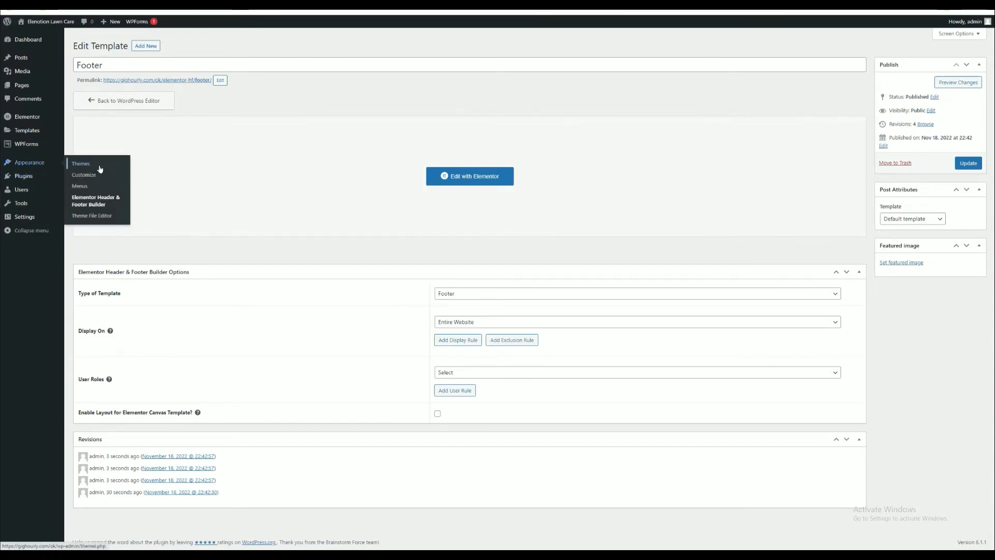
{"action": "left_click", "coordinate": [85, 178]}
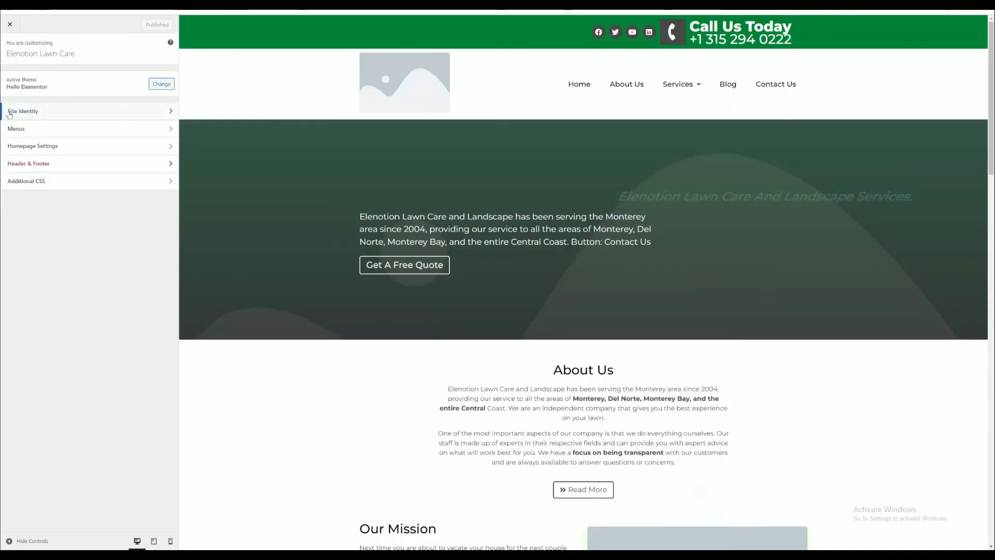
{"action": "left_click", "coordinate": [27, 111]}
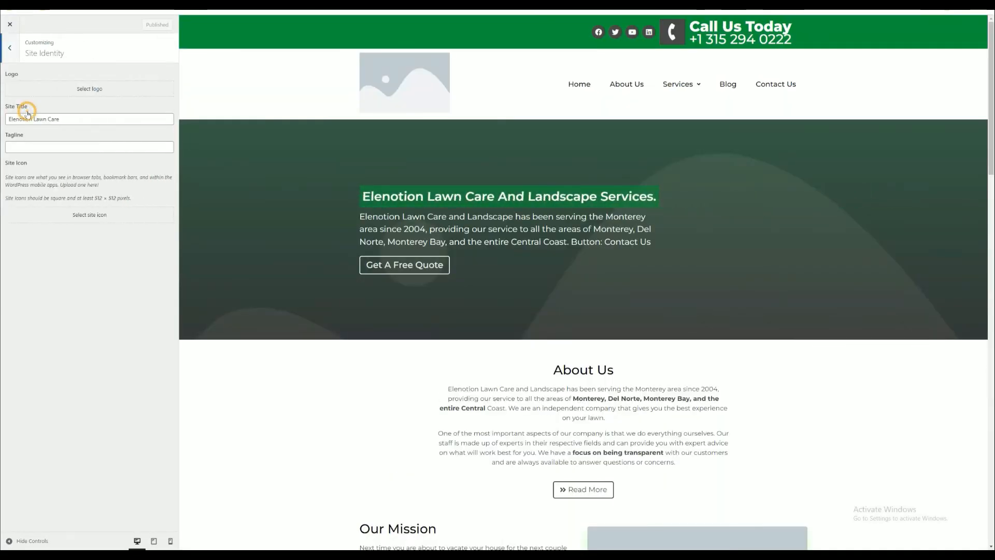
{"action": "left_click", "coordinate": [76, 91]}
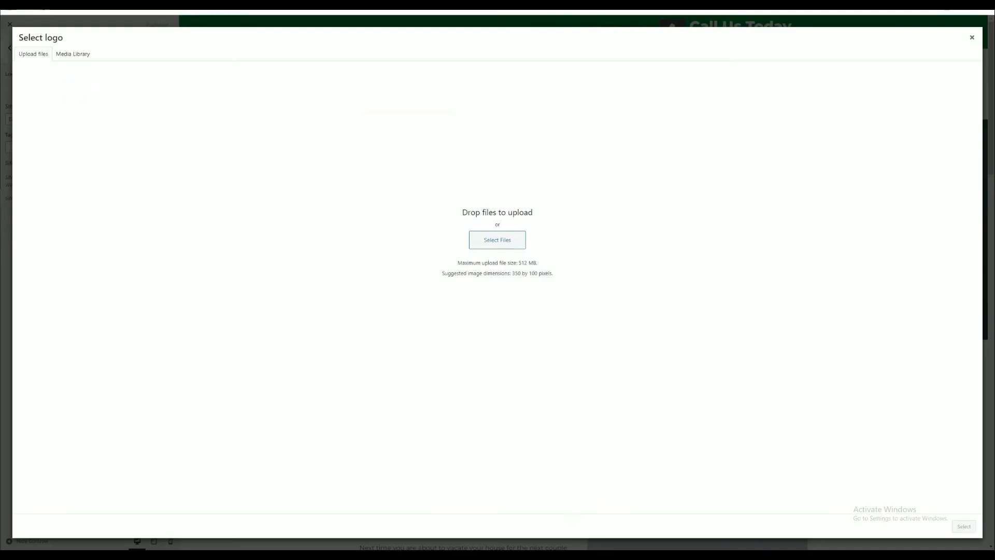
{"action": "left_click", "coordinate": [595, 554]}
{"action": "left_click_drag", "start_coordinate": [713, 162], "coordinate": [501, 291]}
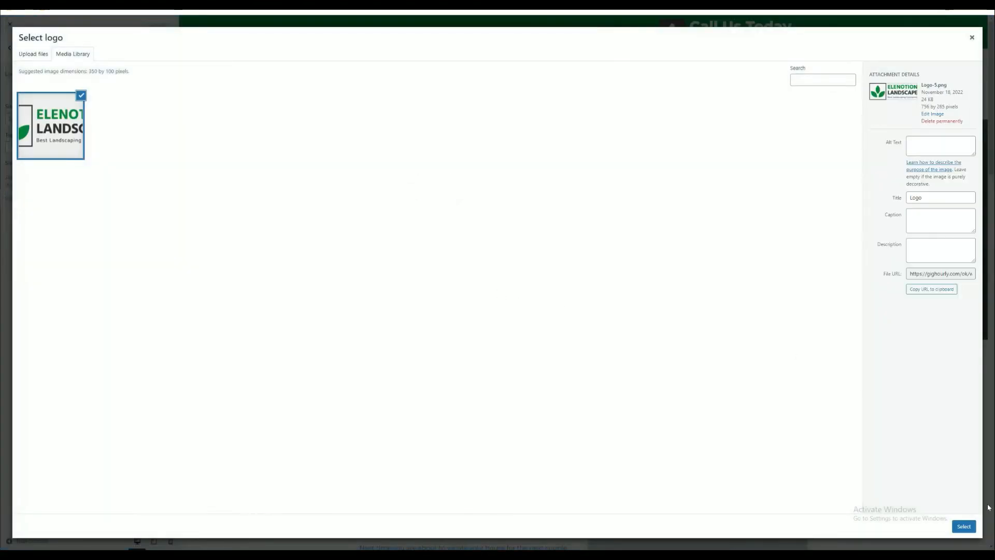
{"action": "left_click", "coordinate": [964, 526]}
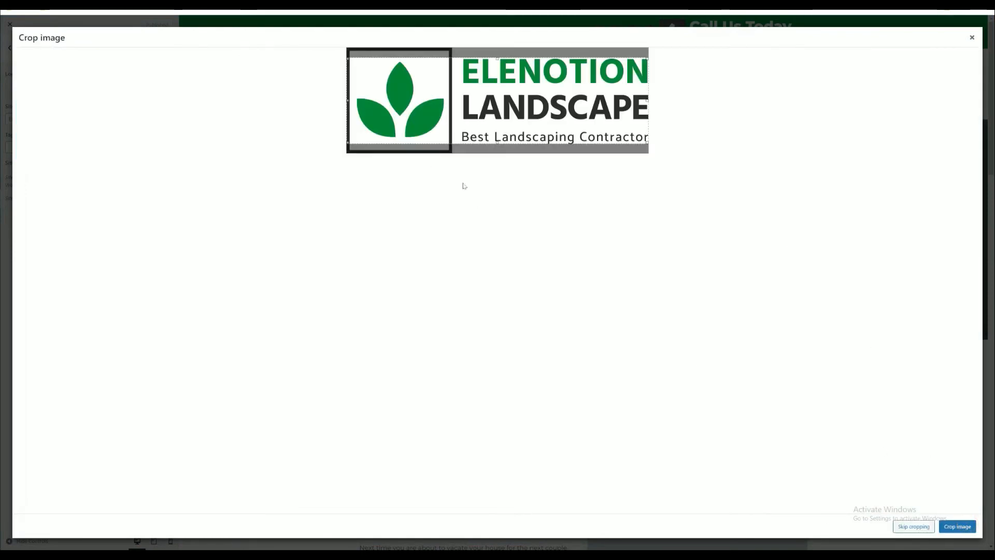
{"action": "left_click", "coordinate": [895, 526]}
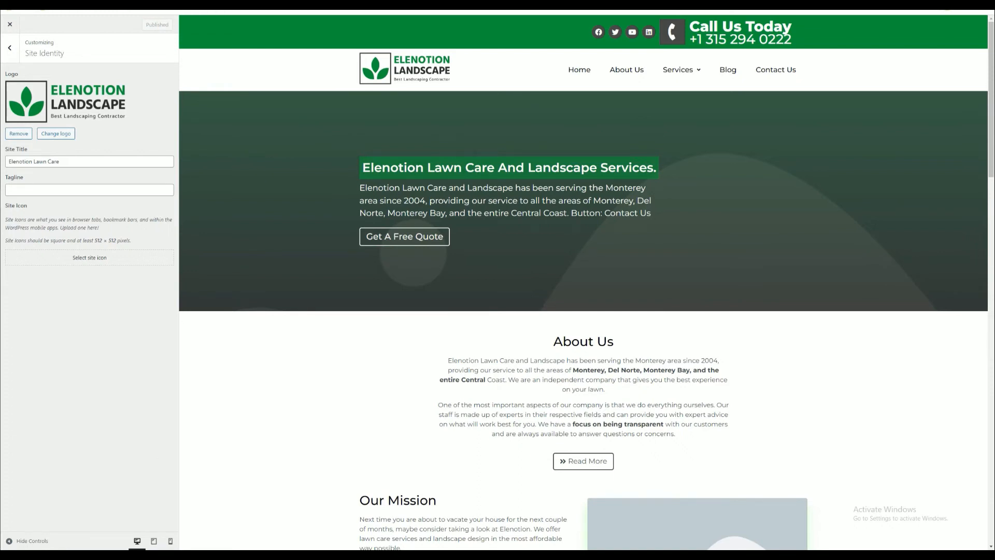
{"action": "left_click", "coordinate": [9, 24]}
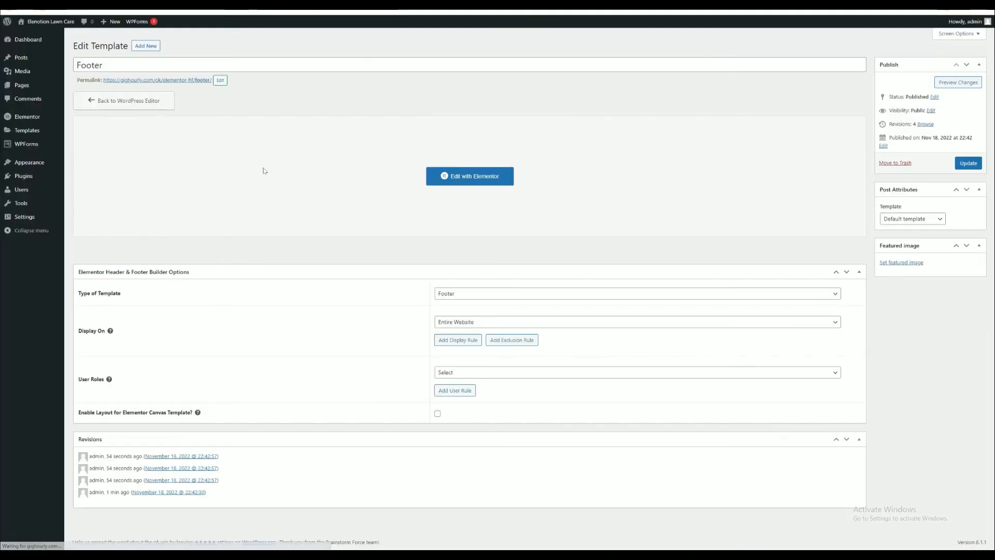
- Open the live site in a new browser tab and review the homepage from header to footer
{"action": "right_click", "coordinate": [35, 37]}
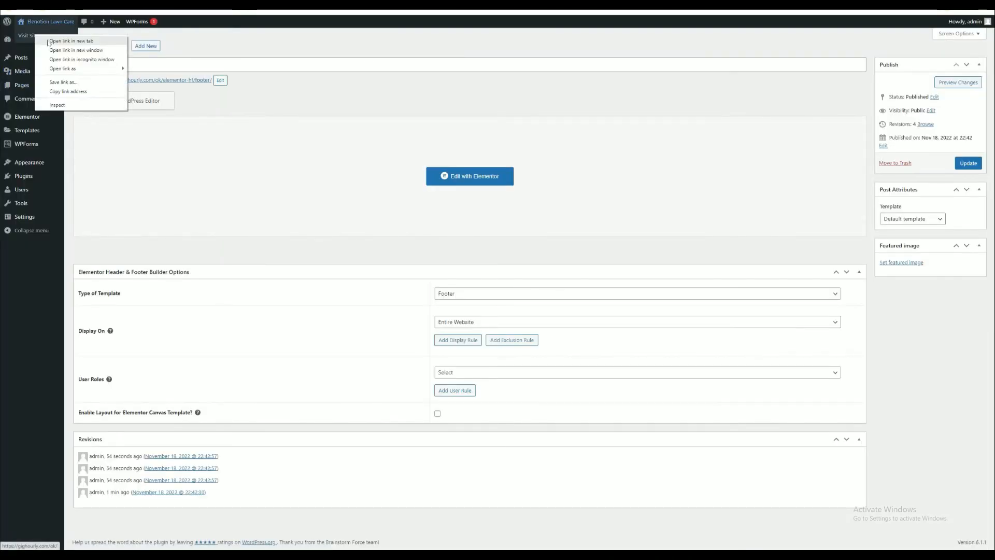
{"action": "left_click", "coordinate": [47, 40]}
{"action": "key", "text": "ctrl+Tab"}
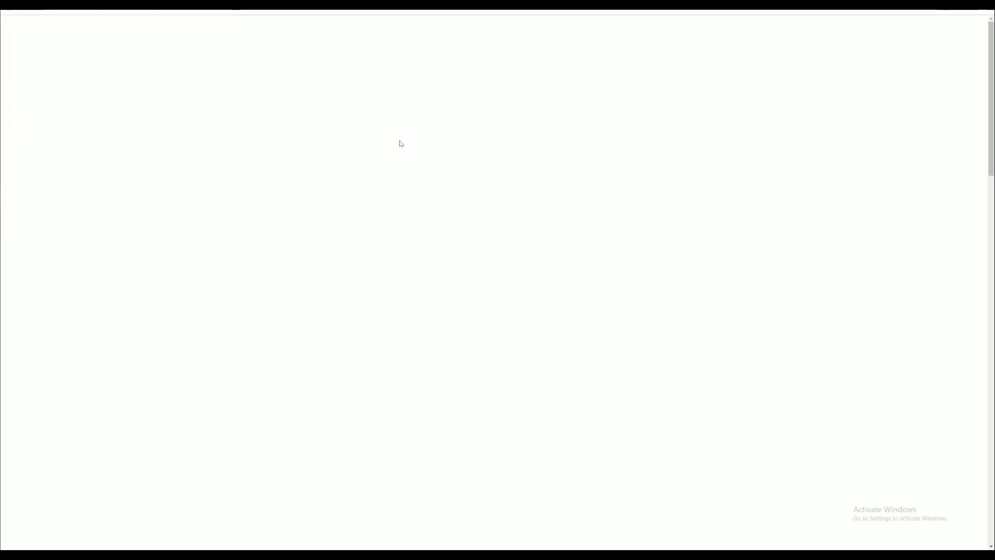
{"action": "scroll", "coordinate": [509, 254], "scroll_direction": "down", "scroll_amount": 15}
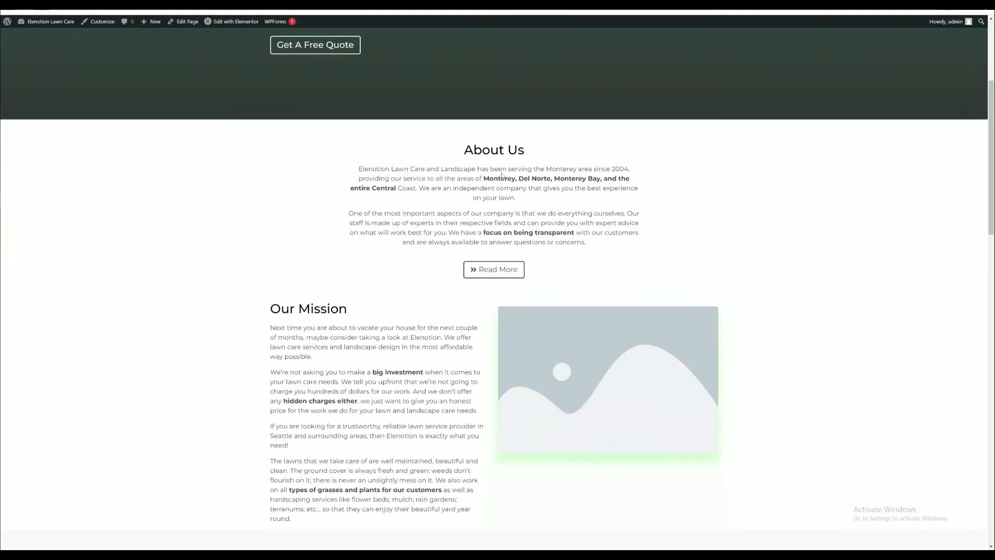
{"action": "scroll", "coordinate": [501, 176], "scroll_direction": "down", "scroll_amount": 10}
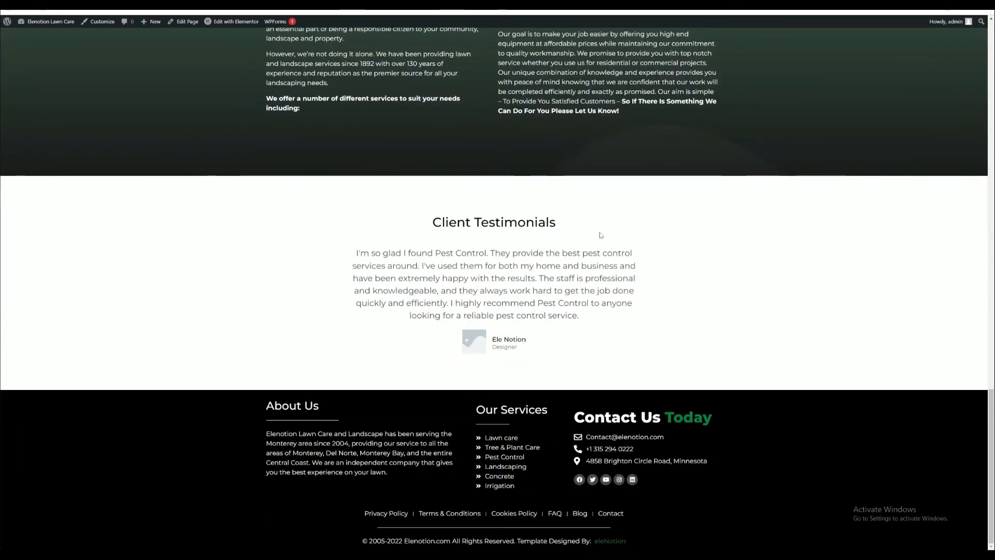
{"action": "scroll", "coordinate": [497, 280], "scroll_direction": "up", "scroll_amount": 20}
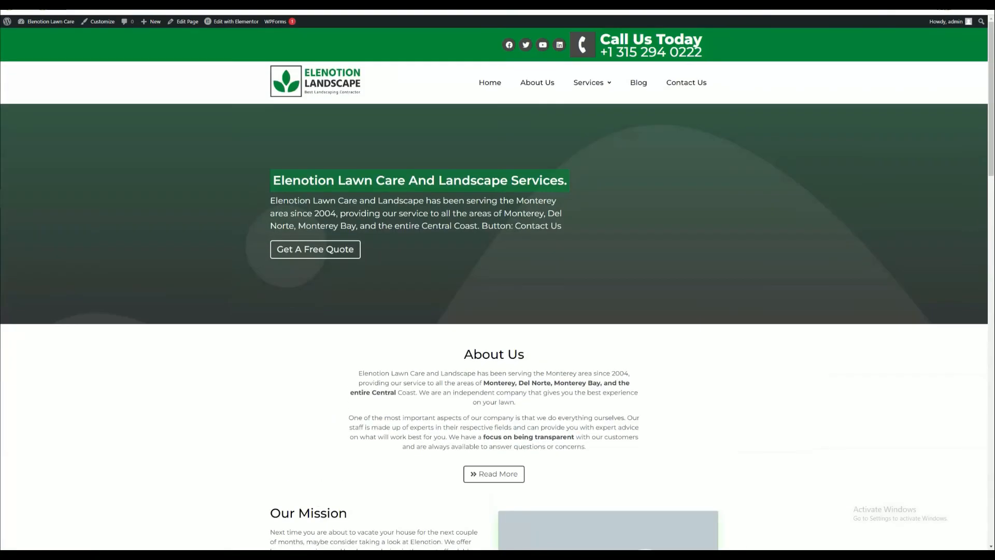
- Edit the homepage with Elementor and upload Hero-section-bg.jpg as the hero section's background image
{"action": "mouse_move", "coordinate": [219, 25]}
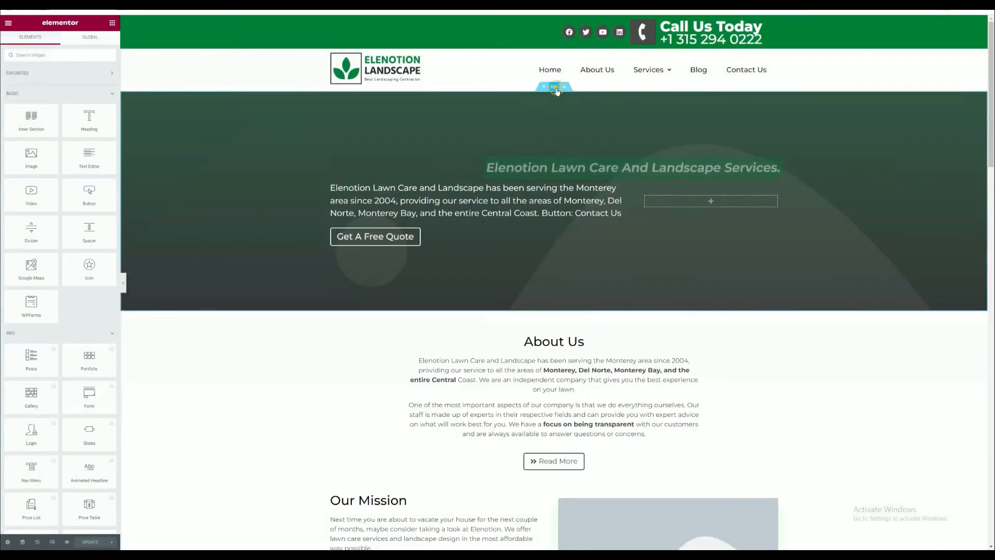
{"action": "left_click", "coordinate": [555, 86]}
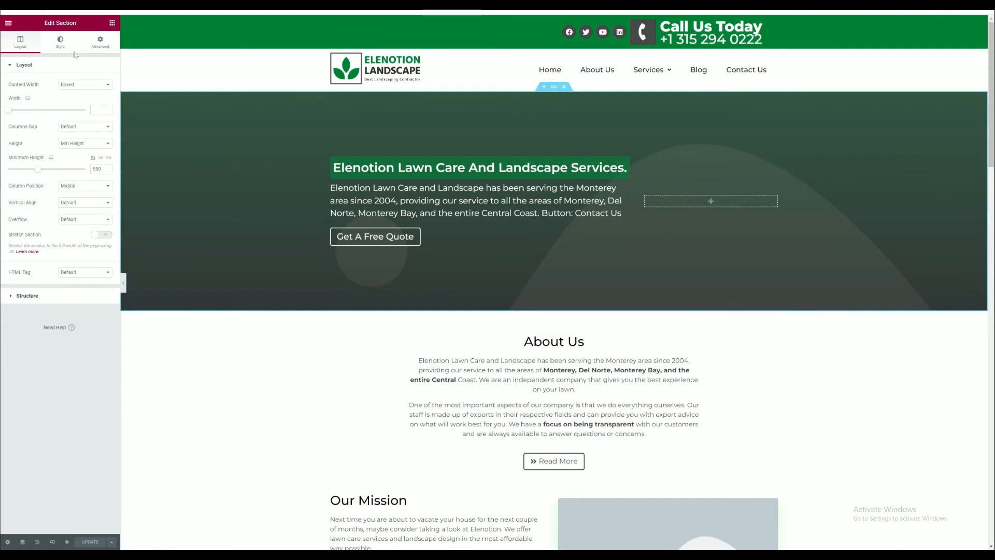
{"action": "left_click", "coordinate": [60, 42]}
{"action": "left_click", "coordinate": [70, 144]}
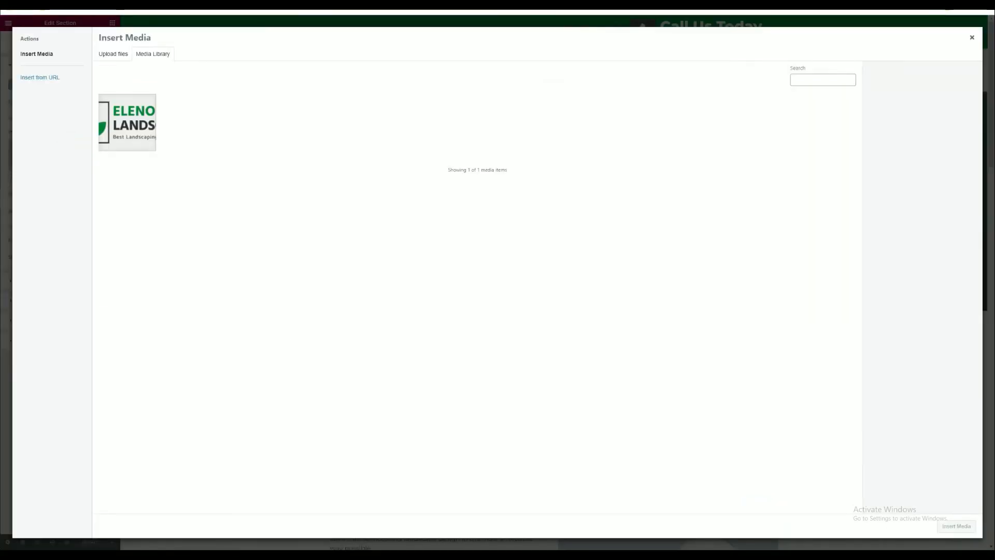
{"action": "left_click_drag", "start_coordinate": [615, 403], "coordinate": [615, 412]}
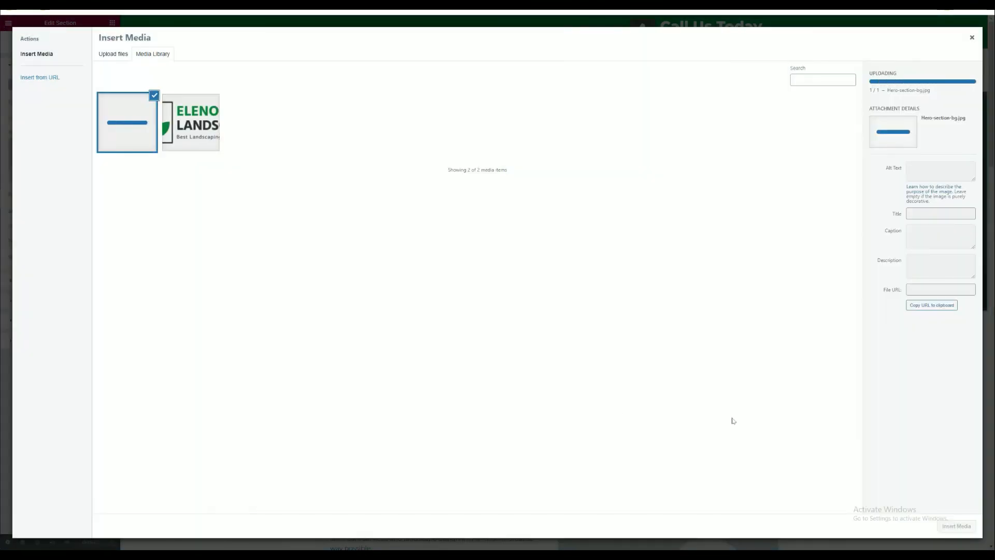
{"action": "left_click", "coordinate": [963, 527]}
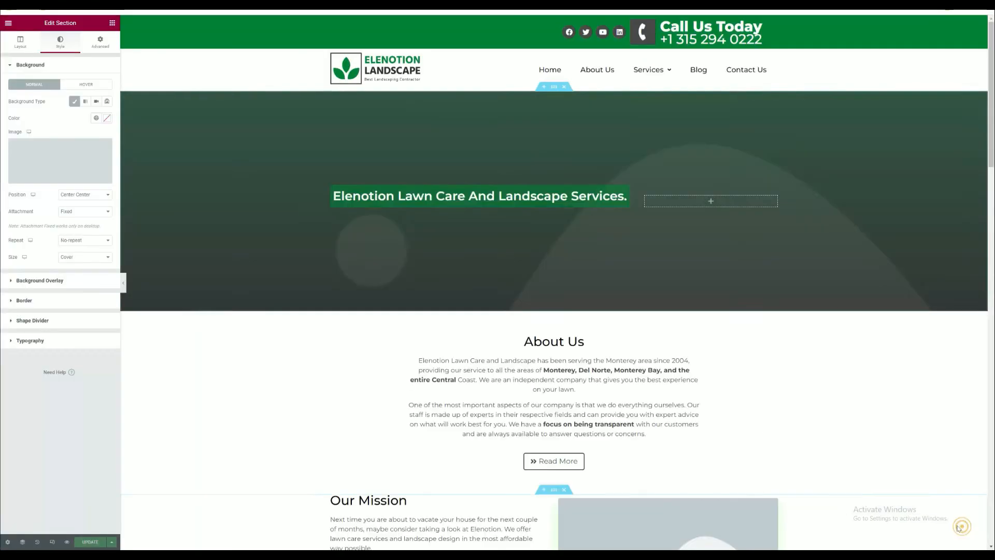
- Replace the placeholder image beside the Our Mission text with the uploaded About-Us.jpg
{"action": "scroll", "coordinate": [704, 178], "scroll_direction": "down", "scroll_amount": 5}
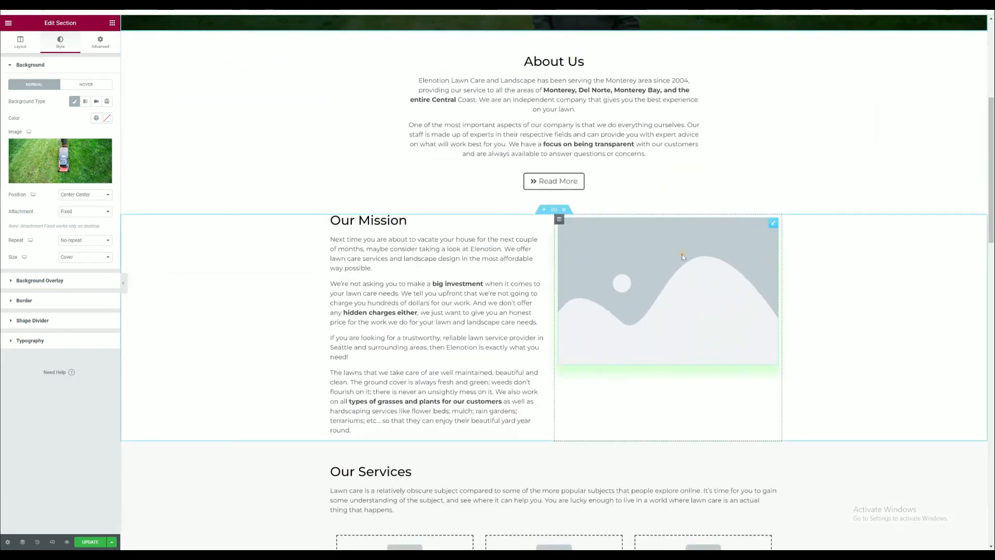
{"action": "left_click", "coordinate": [682, 256]}
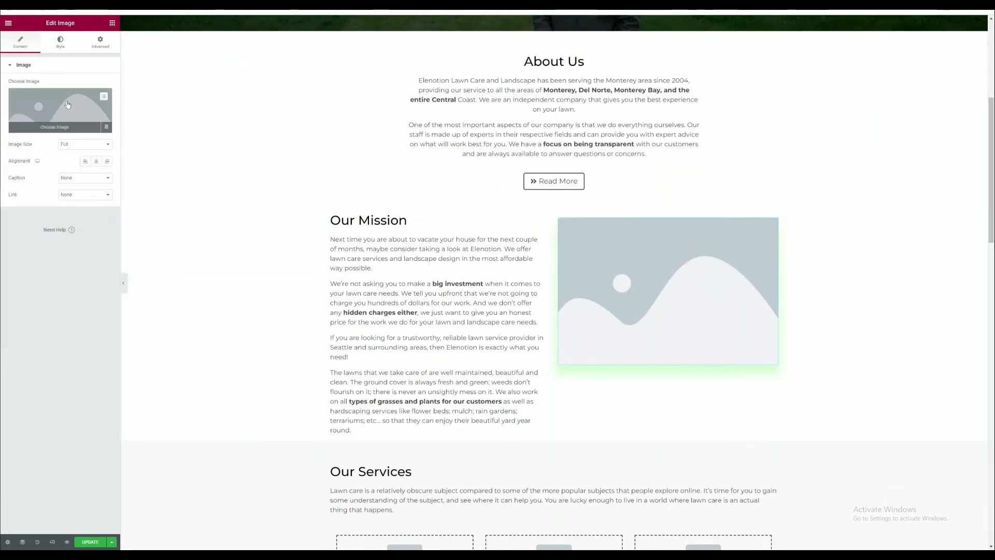
{"action": "left_click", "coordinate": [66, 106]}
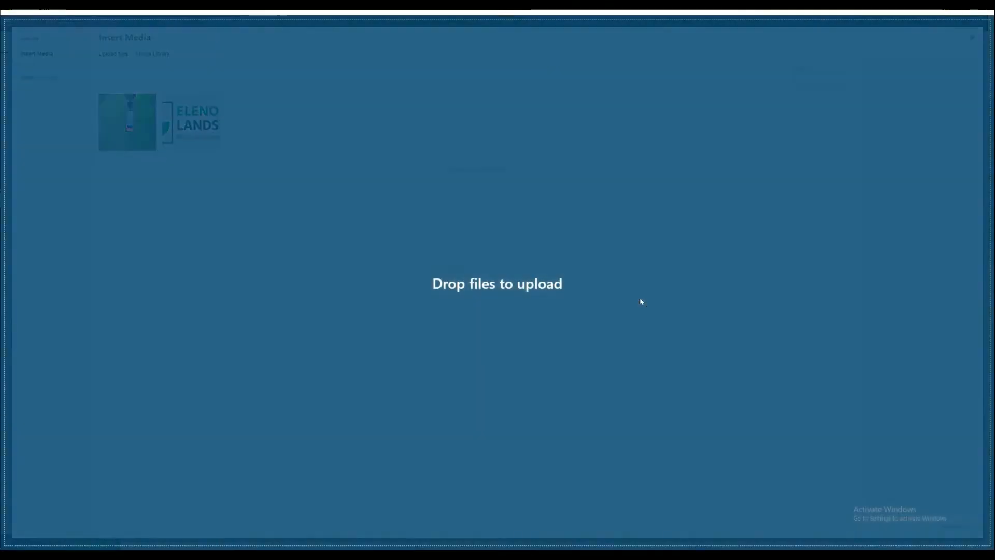
{"action": "left_click_drag", "start_coordinate": [640, 299], "coordinate": [648, 357]}
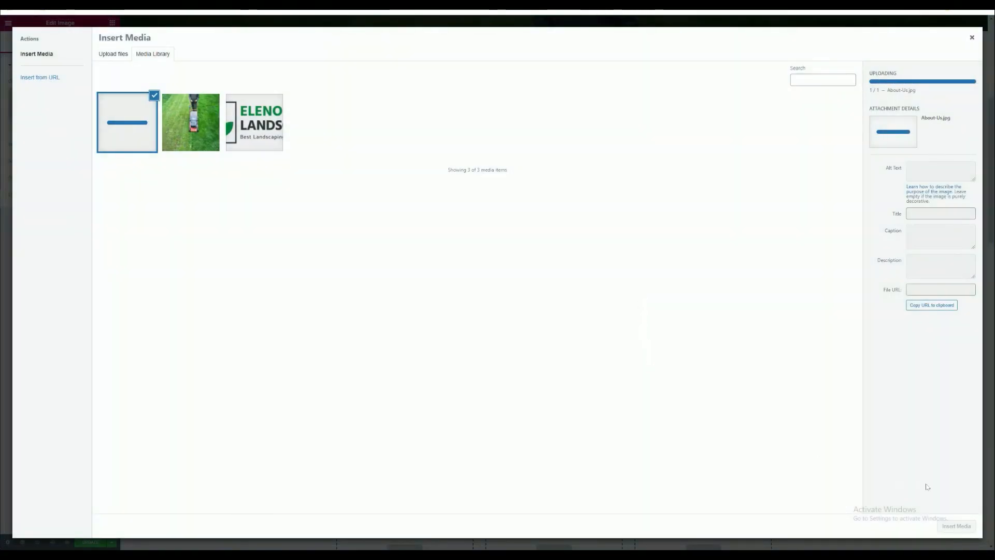
{"action": "left_click", "coordinate": [955, 526]}
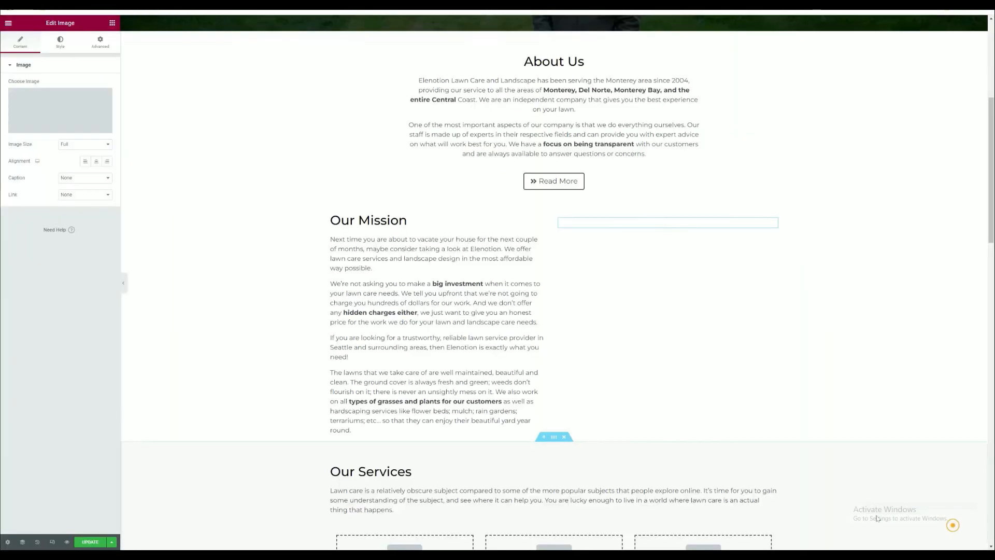
- Replace the placeholder in the Lawn Care service box with the hand-and-plant icon image
{"action": "scroll", "coordinate": [620, 383], "scroll_direction": "down", "scroll_amount": 7}
{"action": "left_click", "coordinate": [409, 188]}
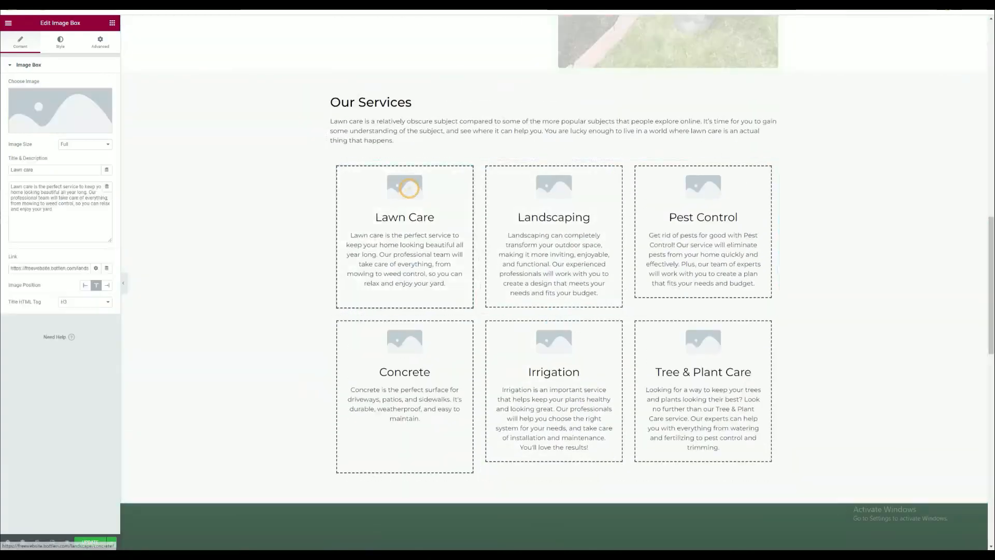
{"action": "left_click", "coordinate": [61, 109]}
{"action": "left_click", "coordinate": [126, 120]}
{"action": "left_click", "coordinate": [954, 525]}
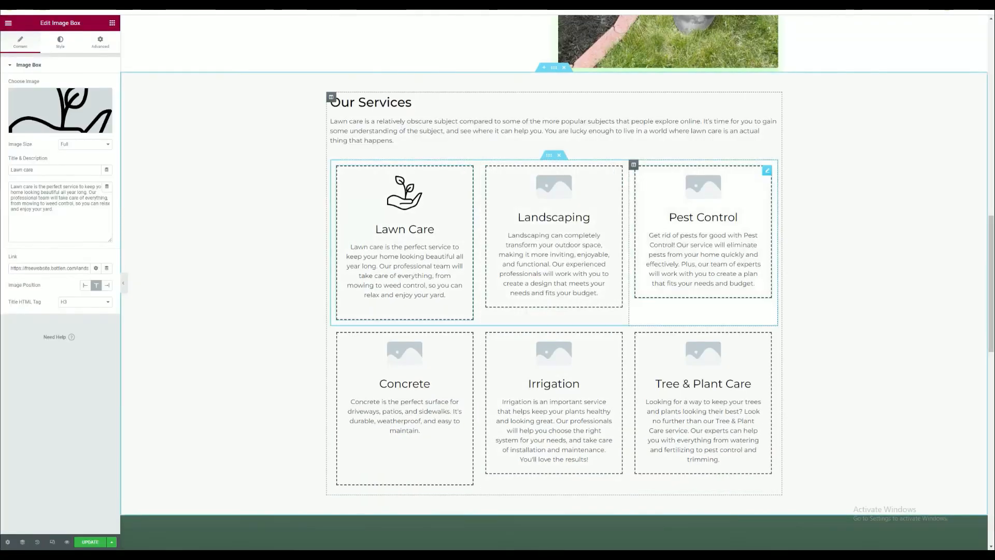
- Update the homepage and open a preview of its changes
{"action": "scroll", "coordinate": [550, 299], "scroll_direction": "down", "scroll_amount": 15}
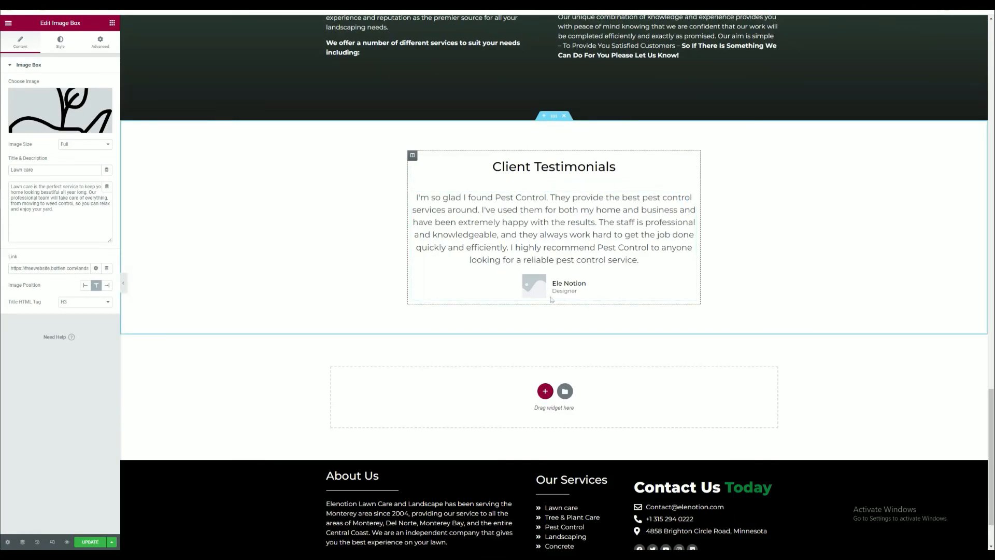
{"action": "scroll", "coordinate": [551, 299], "scroll_direction": "down", "scroll_amount": 2}
{"action": "left_click", "coordinate": [83, 541]}
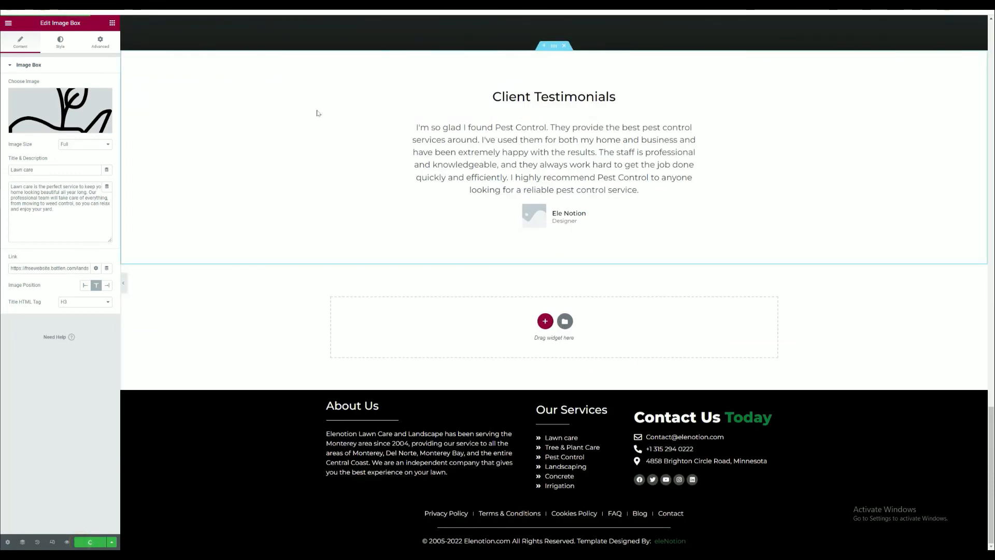
{"action": "left_click", "coordinate": [67, 541]}
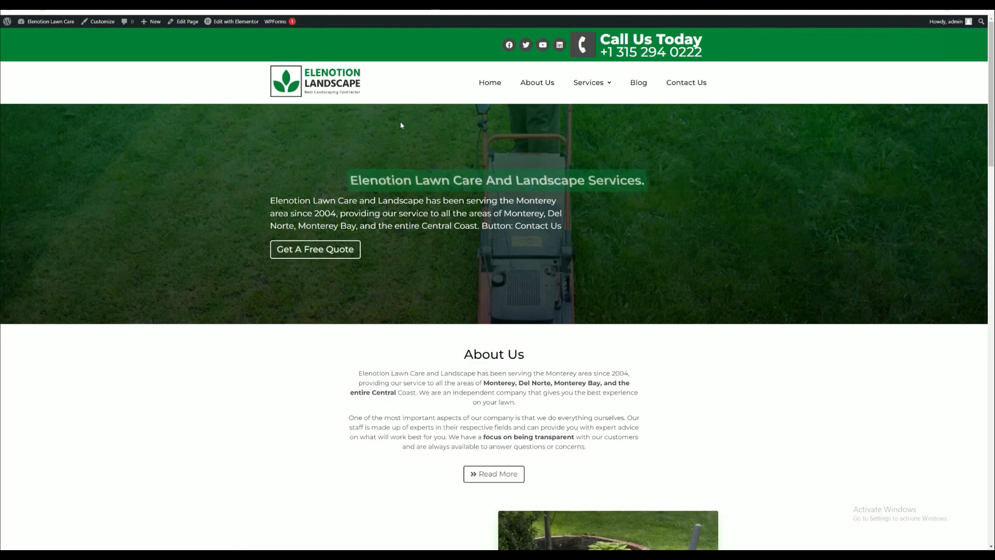
- Review the previewed homepage sections and compare them with the Elenotion Landscape live demo
{"action": "scroll", "coordinate": [400, 135], "scroll_direction": "down", "scroll_amount": 7}
{"action": "scroll", "coordinate": [384, 151], "scroll_direction": "down", "scroll_amount": 5}
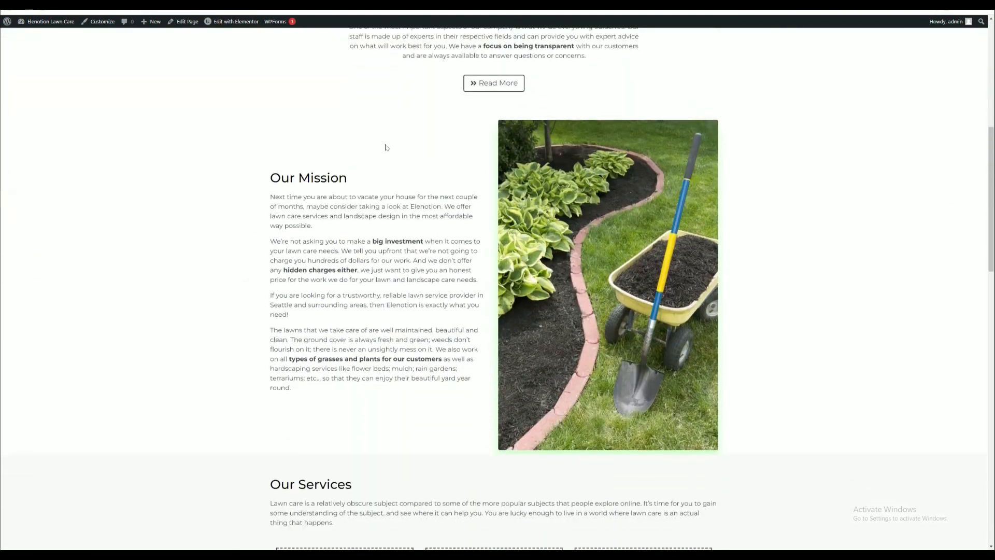
{"action": "scroll", "coordinate": [386, 148], "scroll_direction": "down", "scroll_amount": 5}
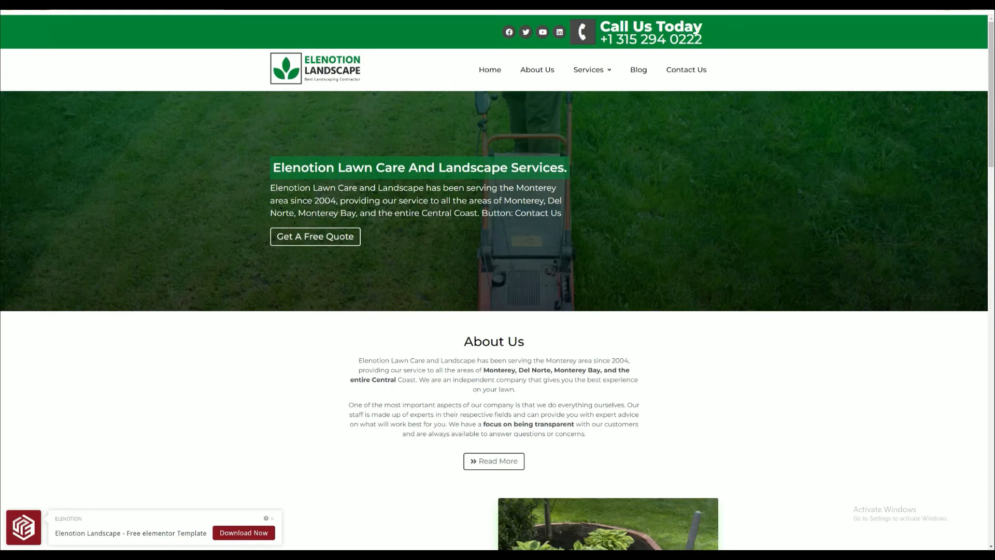
{"action": "scroll", "coordinate": [494, 283], "scroll_direction": "down", "scroll_amount": 18}
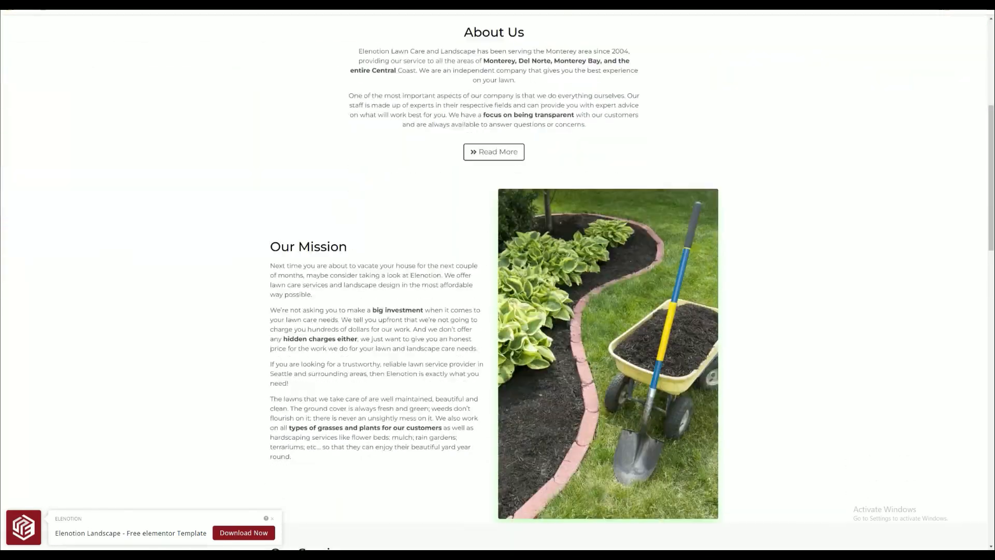
{"action": "scroll", "coordinate": [547, 217], "scroll_direction": "up", "scroll_amount": 20}
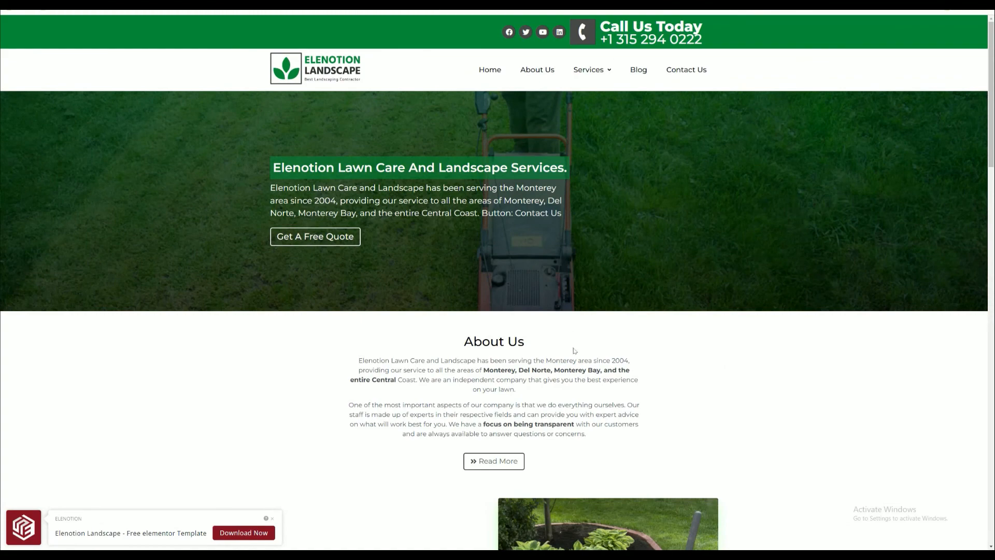
- Switch to the Elenotion Landscape template page and look over its features and required plugins
{"action": "key", "text": "ctrl+shift+Tab"}
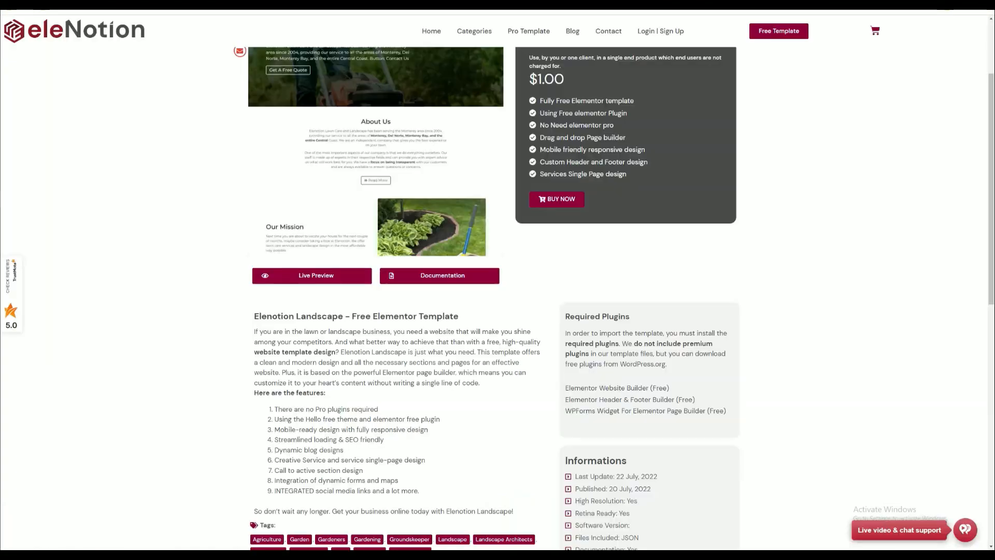
{"action": "scroll", "coordinate": [628, 226], "scroll_direction": "up", "scroll_amount": 2}
{"action": "scroll", "coordinate": [629, 226], "scroll_direction": "down", "scroll_amount": 10}
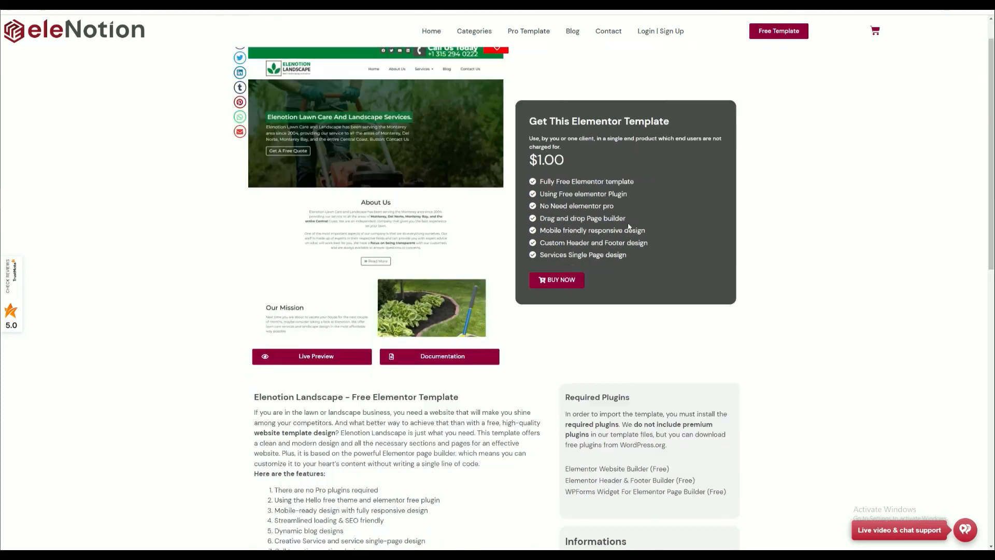